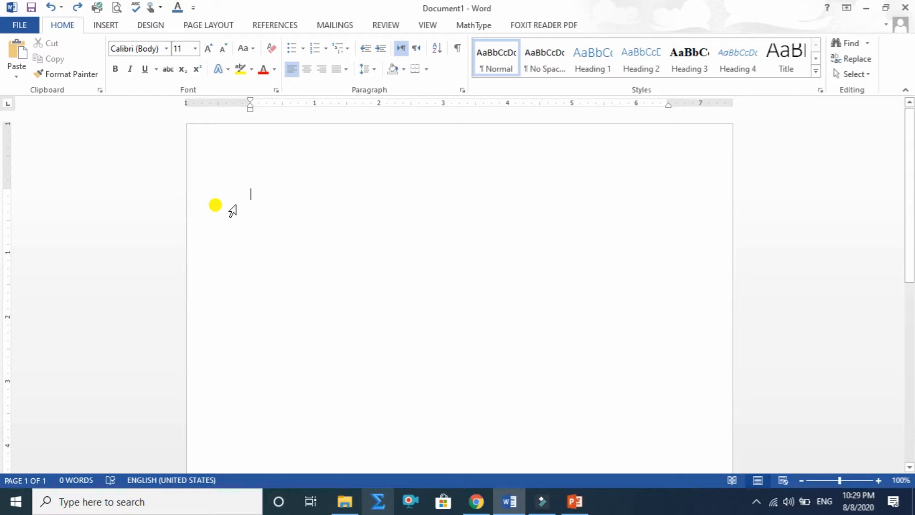
# - Enter the line "Speak the Truth" on the blank page and enlarge its font size to 36
pyautogui.write('Speak the Truth')
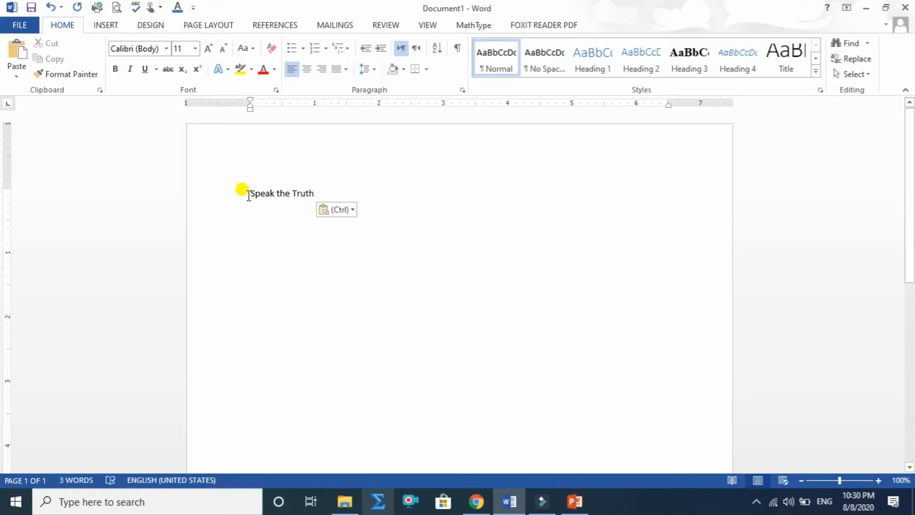
pyautogui.moveTo(248, 194); pyautogui.dragTo(303, 195)
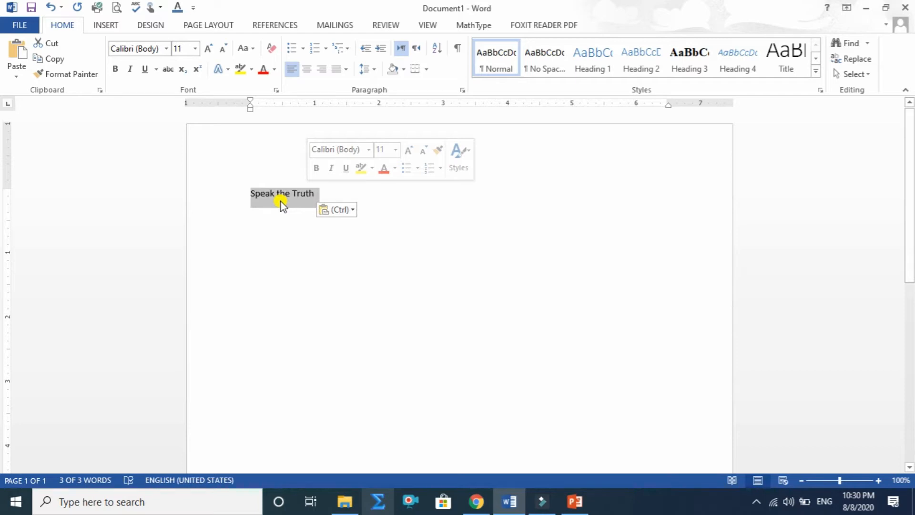
pyautogui.click(209, 49)
pyautogui.click(209, 49)
pyautogui.click(208, 48)
pyautogui.click(208, 48)
pyautogui.click(209, 49)
pyautogui.click(209, 48)
pyautogui.click(209, 48)
pyautogui.click(208, 48)
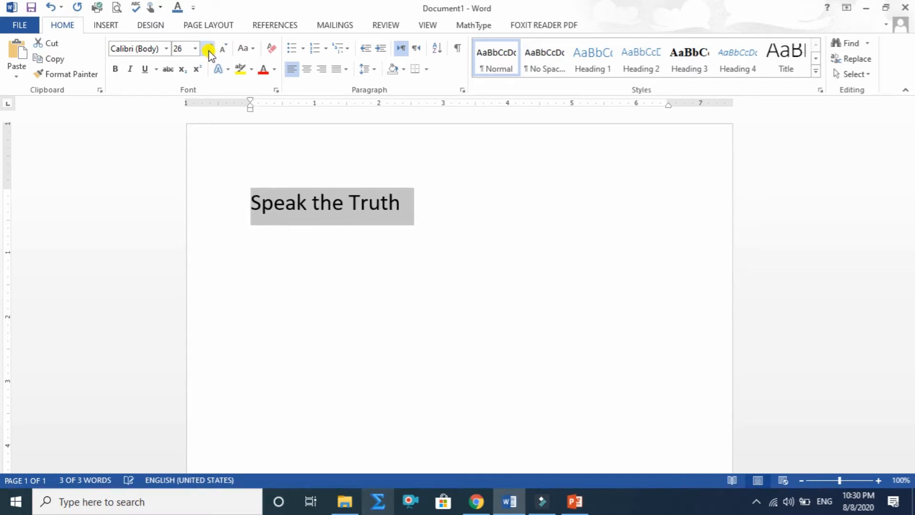
pyautogui.click(209, 49)
pyautogui.click(209, 48)
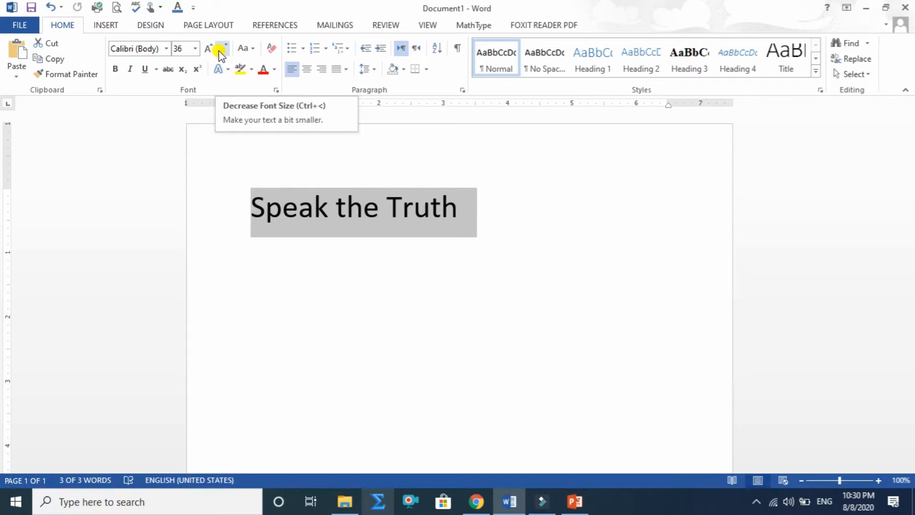
# - Shrink the font size of the "Speak the Truth" line in repeated steps
pyautogui.click(221, 50)
pyautogui.click(221, 50)
pyautogui.click(221, 50)
pyautogui.click(221, 50)
pyautogui.click(221, 50)
pyautogui.click(221, 50)
pyautogui.click(220, 49)
pyautogui.click(221, 50)
pyautogui.click(221, 49)
pyautogui.click(220, 49)
pyautogui.click(220, 50)
# - Enlarge the "Speak the Truth" line gradually to font size 26 and deselect it
pyautogui.click(207, 51)
pyautogui.click(206, 50)
pyautogui.click(206, 50)
pyautogui.click(206, 50)
pyautogui.click(206, 50)
pyautogui.click(206, 50)
pyautogui.click(206, 49)
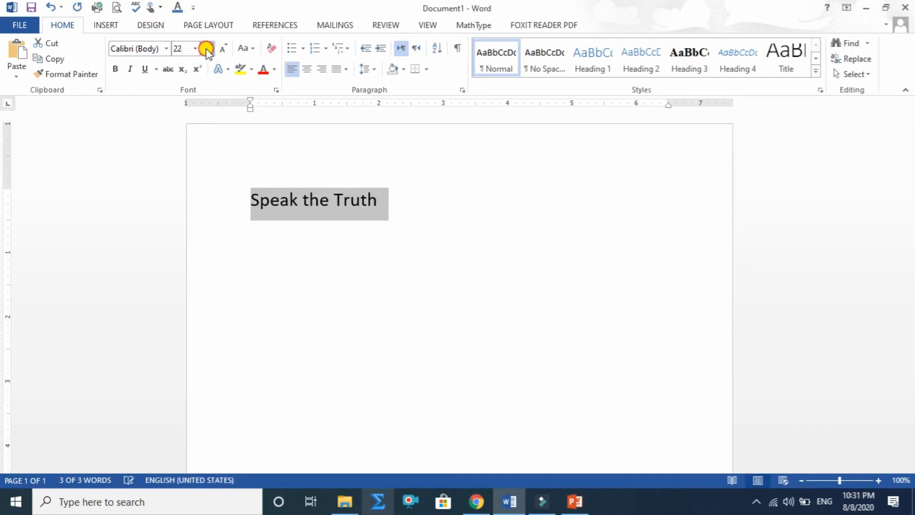
pyautogui.click(207, 50)
pyautogui.click(207, 49)
pyautogui.click(415, 227)
# - Copy the "Speak the Truth" line and paste it seven times below the original
pyautogui.moveTo(409, 206); pyautogui.dragTo(193, 205)
pyautogui.hotkey('ctrl', 'c')
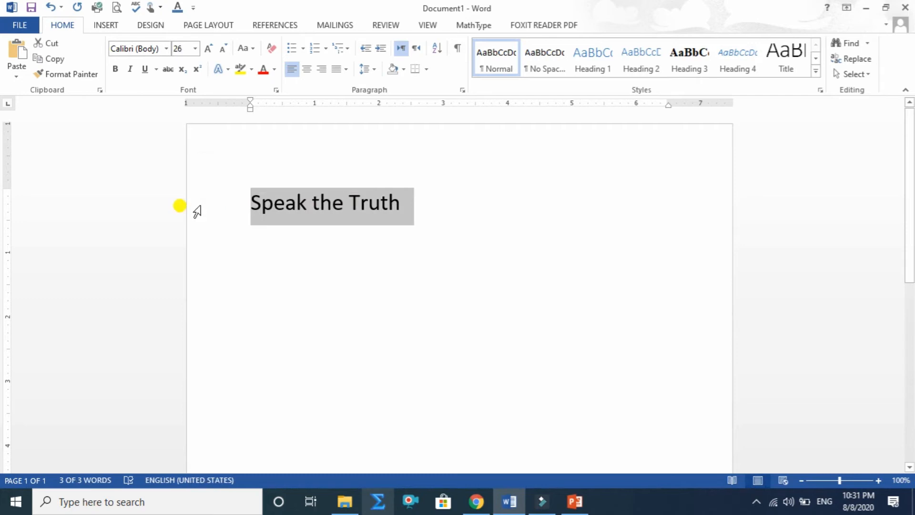
pyautogui.click(276, 243)
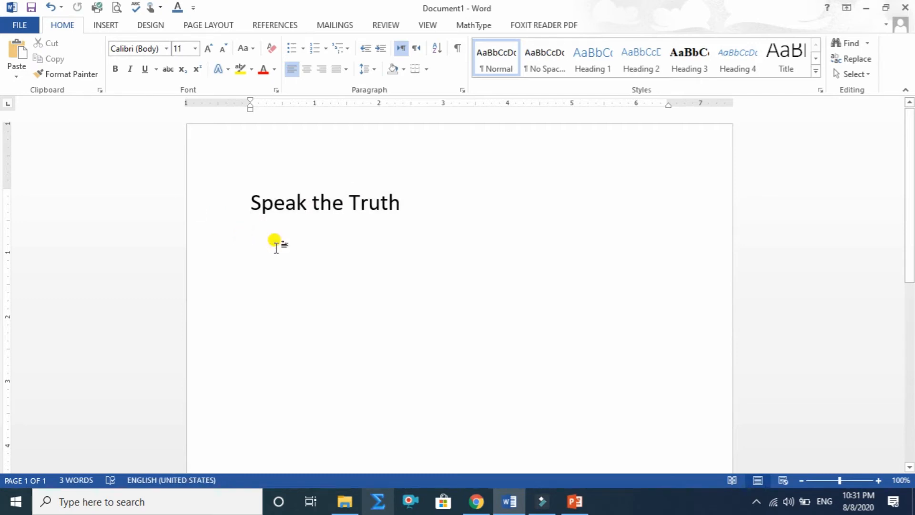
pyautogui.hotkey('ctrl', 'v')
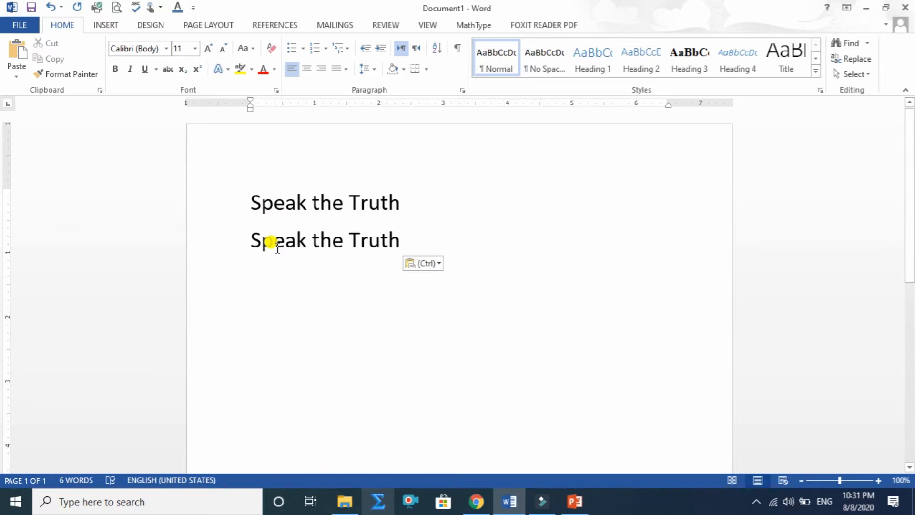
pyautogui.hotkey('ctrl', 'v')
pyautogui.hotkey('ctrl', 'v')
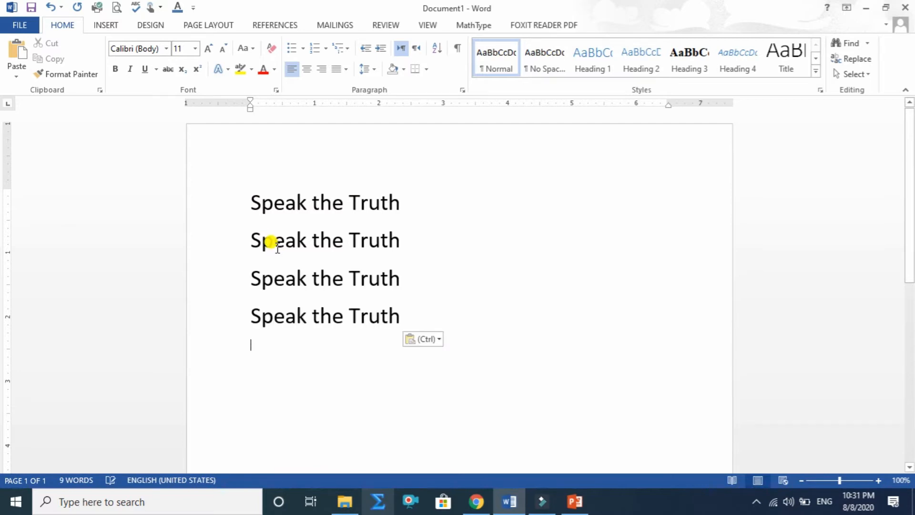
pyautogui.hotkey('ctrl', 'v')
pyautogui.hotkey('ctrl', 'v')
pyautogui.hotkey('ctrl', 'v')
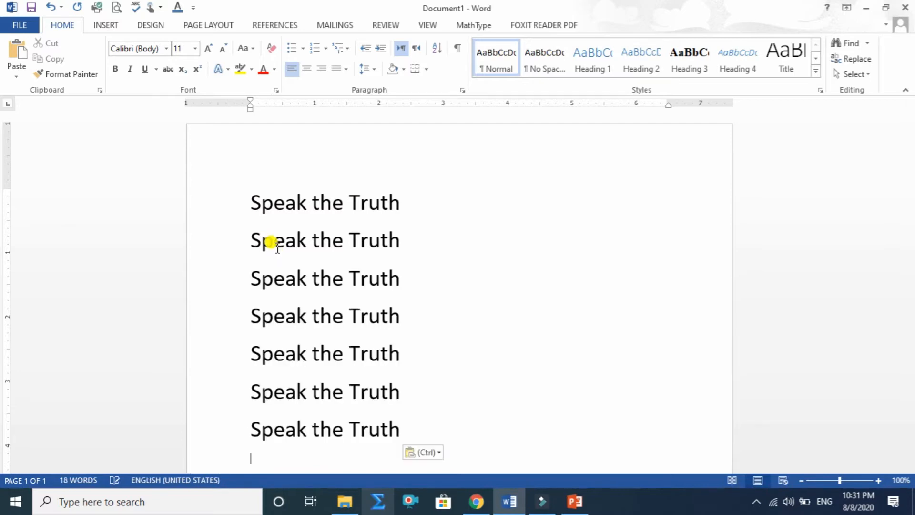
pyautogui.hotkey('ctrl', 'v')
# - Set the font of the first "Speak the Truth" line to Times New Roman
pyautogui.scroll(1, 355, 258)
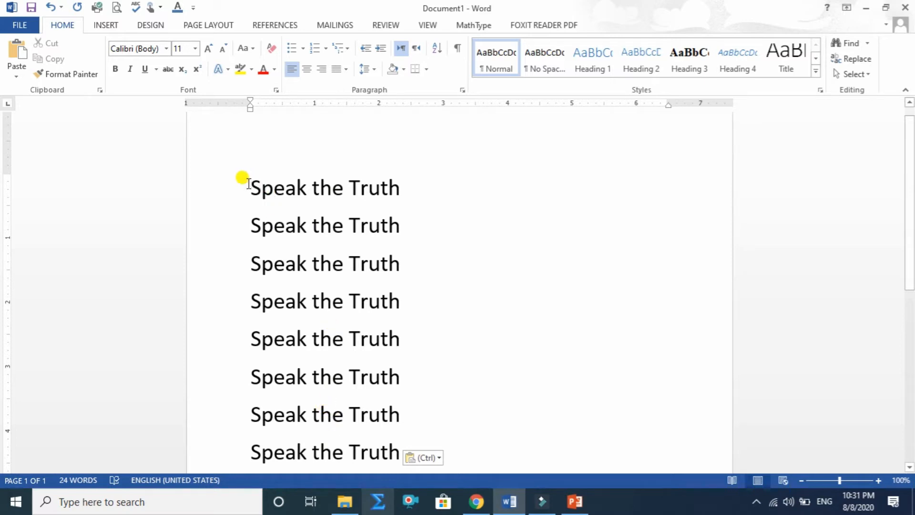
pyautogui.moveTo(248, 178); pyautogui.dragTo(377, 181)
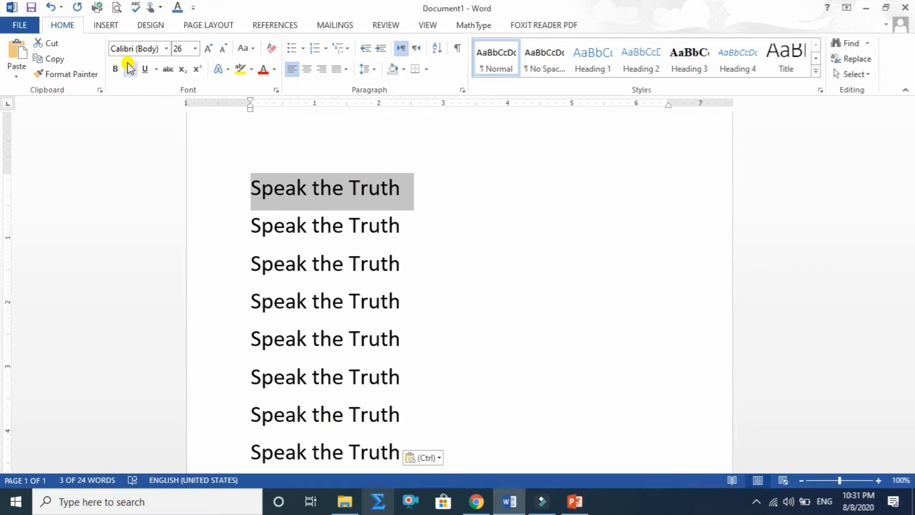
pyautogui.click(167, 49)
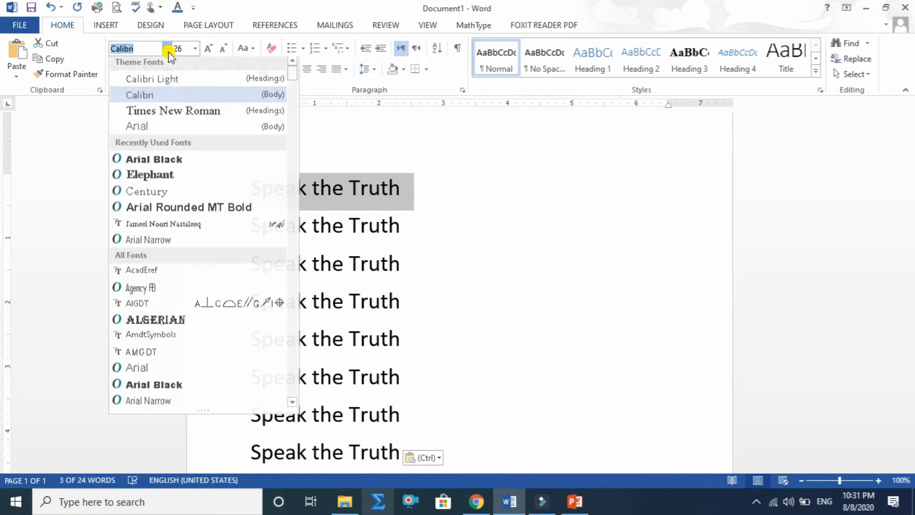
pyautogui.click(164, 113)
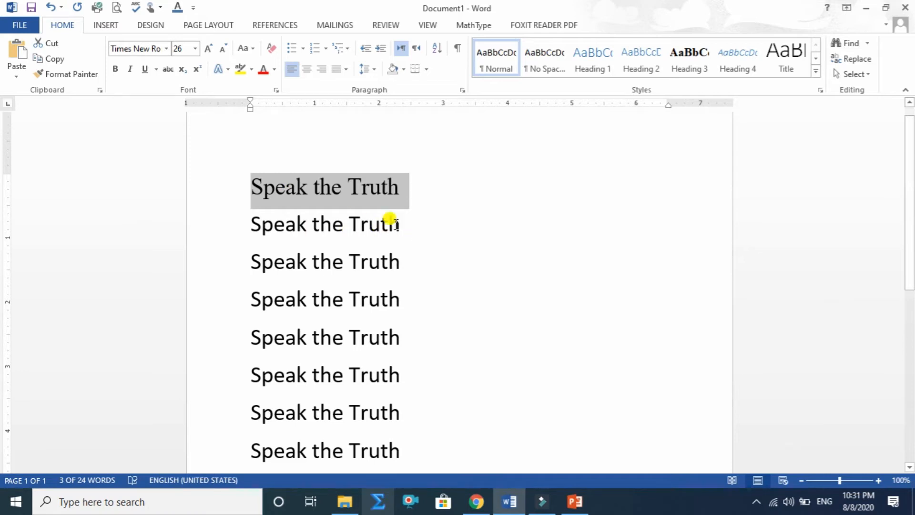
# - Set the font of the second "Speak the Truth" line to Arial Black
pyautogui.moveTo(400, 224); pyautogui.dragTo(231, 222)
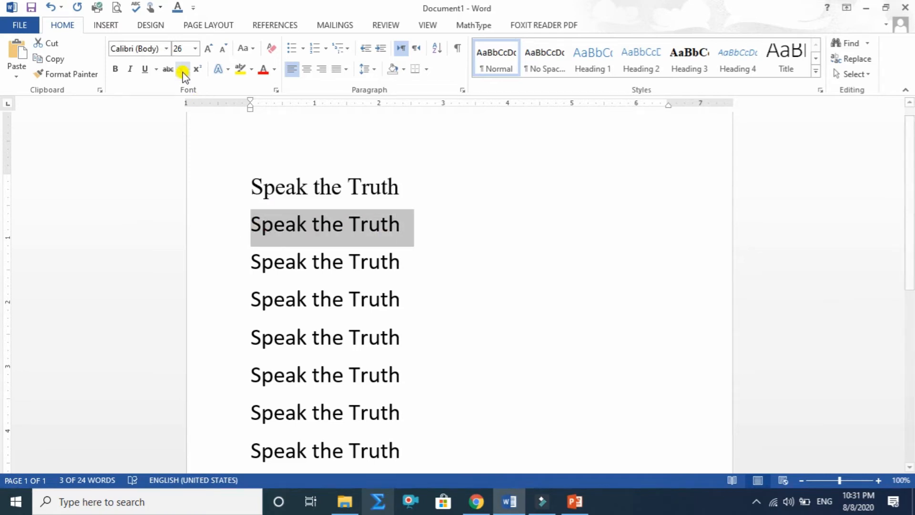
pyautogui.click(167, 49)
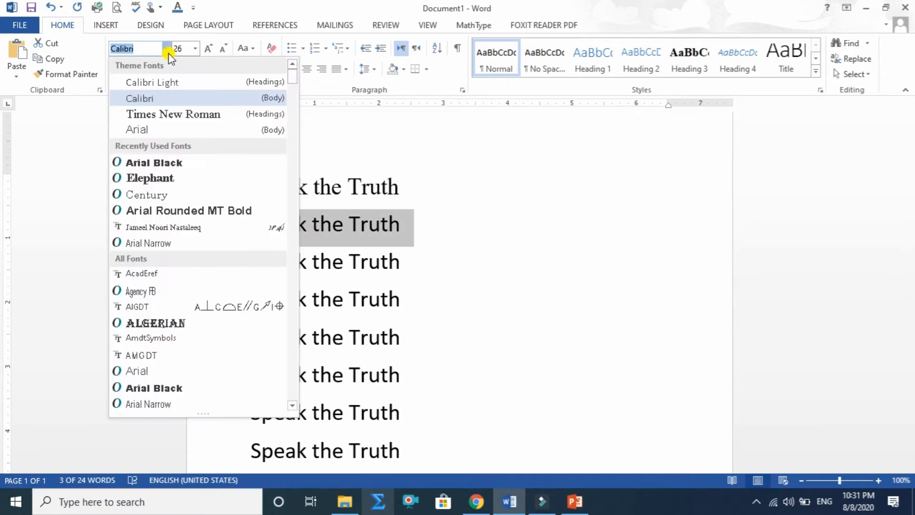
pyautogui.click(151, 164)
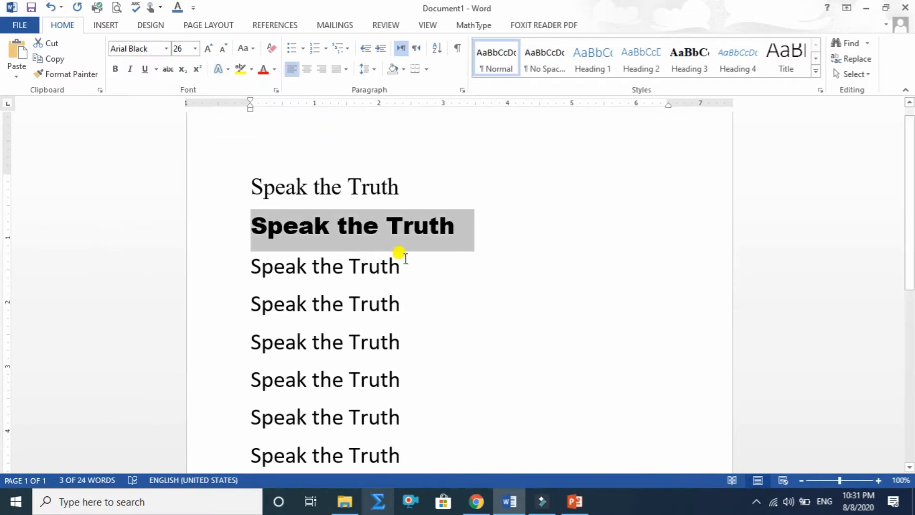
# - Set the font of the third "Speak the Truth" line to Algerian
pyautogui.moveTo(400, 262); pyautogui.dragTo(249, 260)
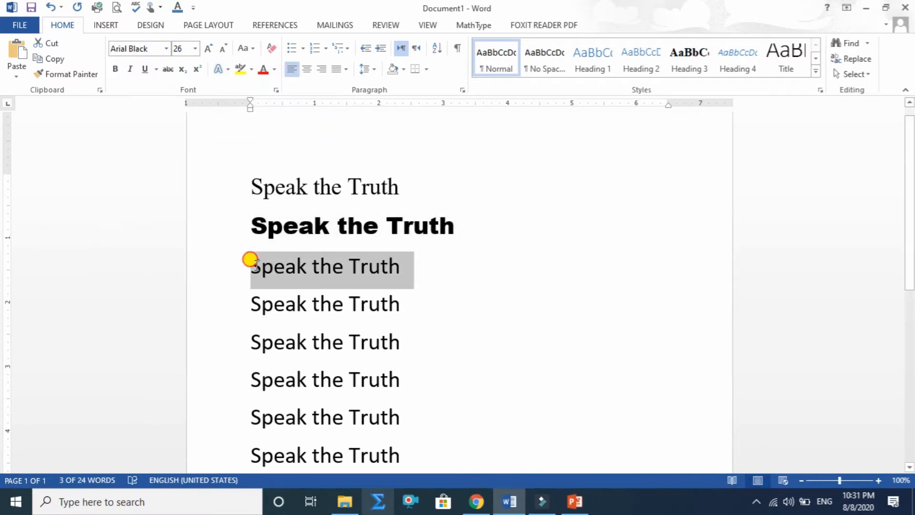
pyautogui.click(163, 48)
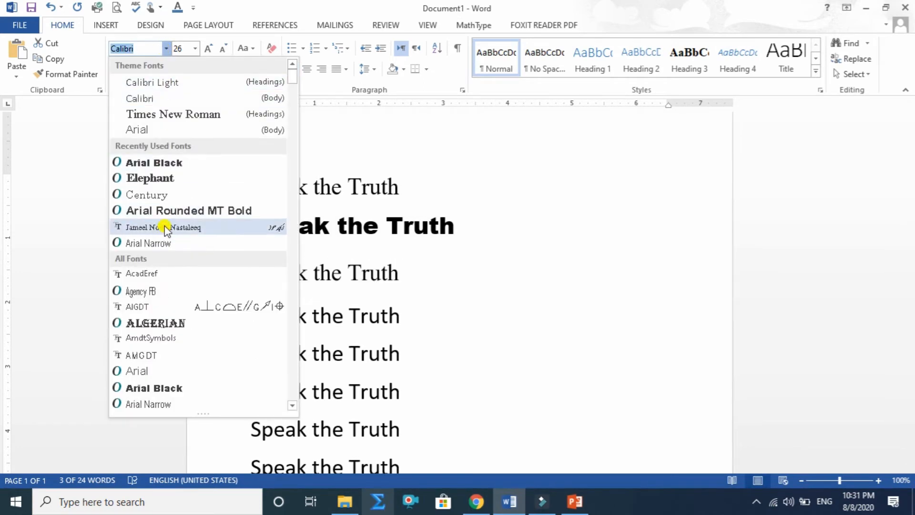
pyautogui.click(161, 323)
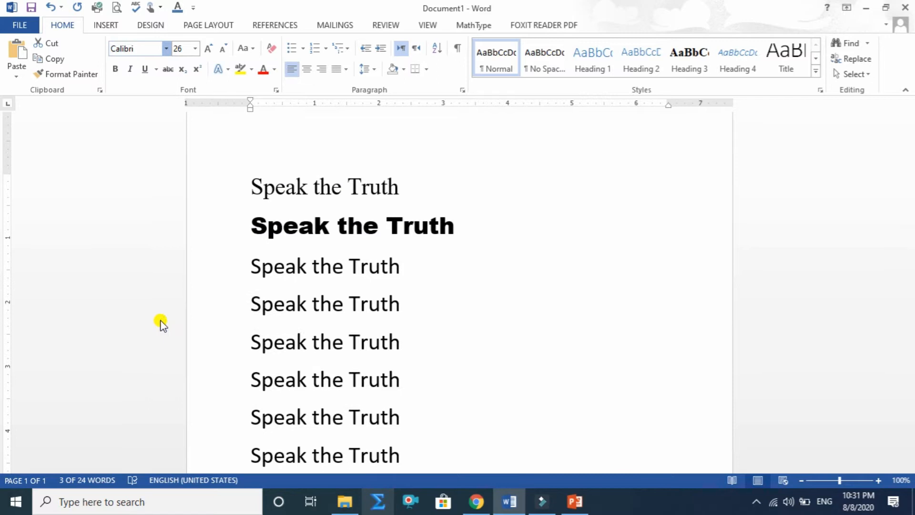
# - Set the font of the fourth "Speak the Truth" line to Bauhaus 93
pyautogui.moveTo(405, 306); pyautogui.dragTo(246, 310)
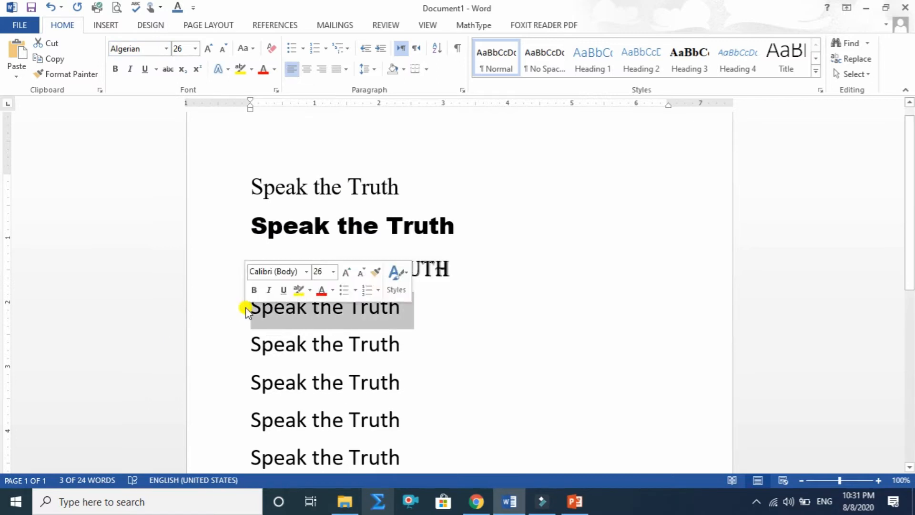
pyautogui.click(165, 48)
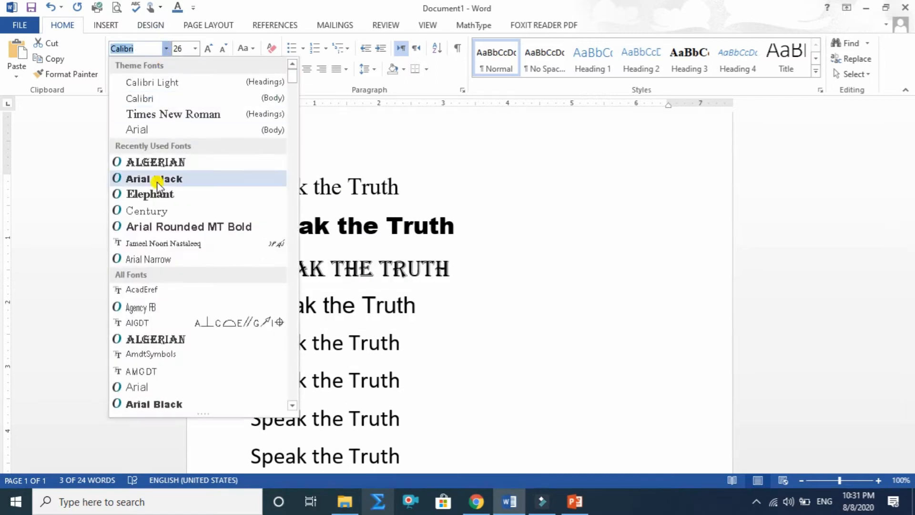
pyautogui.scroll(-4, 157, 206)
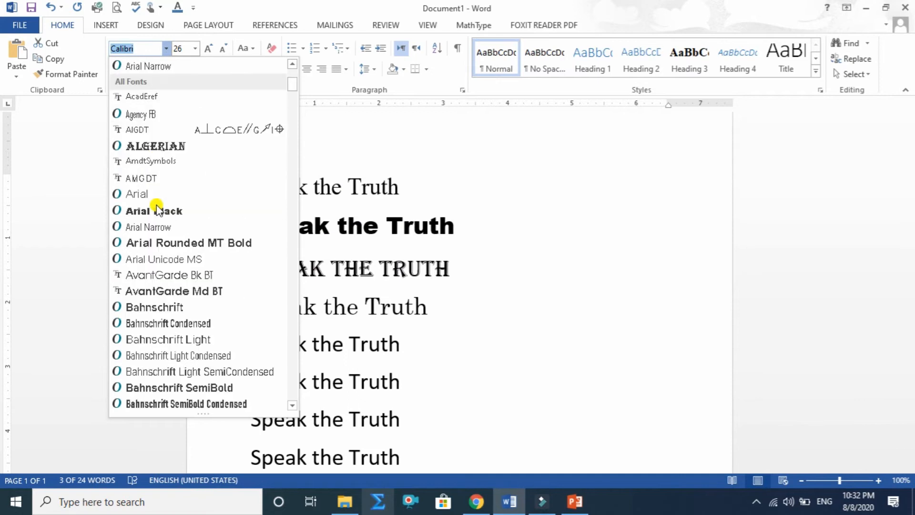
pyautogui.scroll(-3, 158, 208)
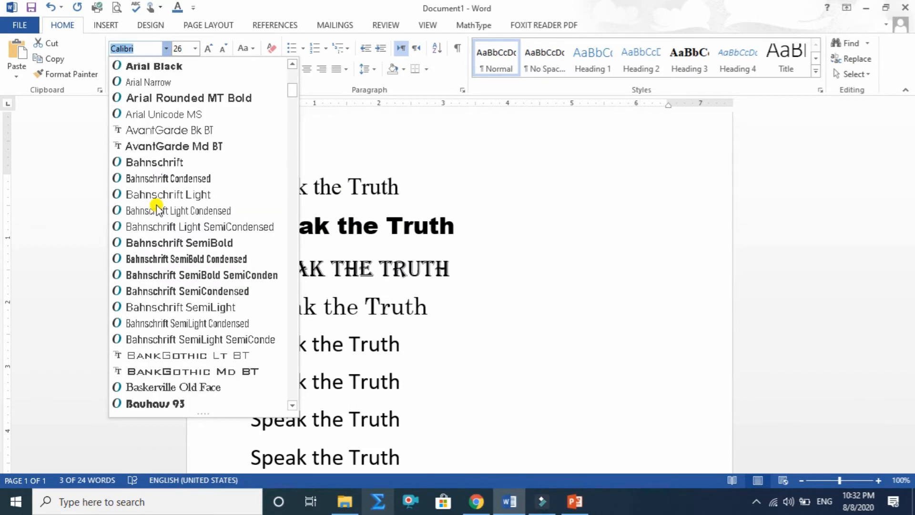
pyautogui.scroll(-2, 157, 208)
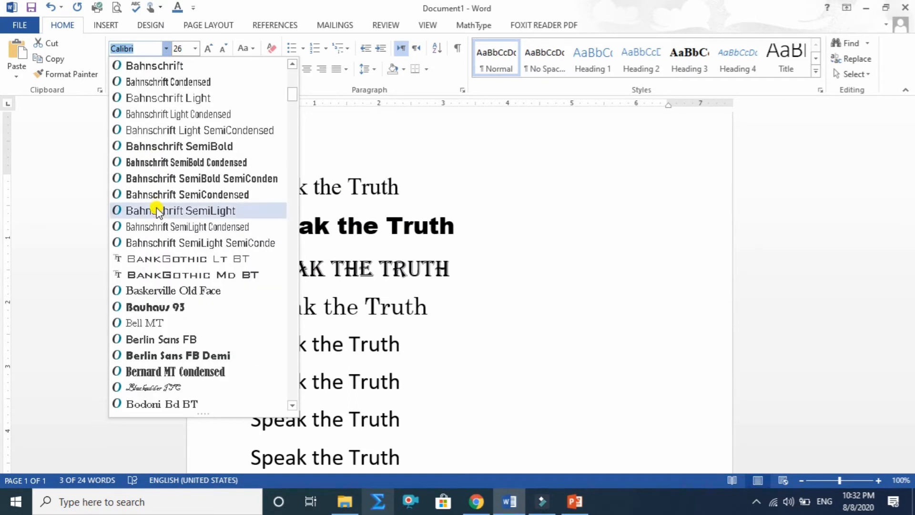
pyautogui.click(154, 308)
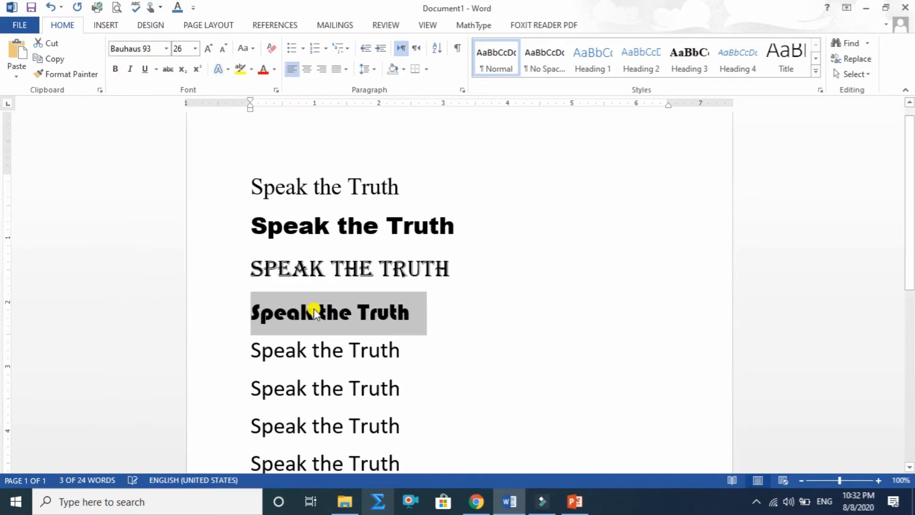
# - Set the font of the fifth "Speak the Truth" line to Blackadder ITC
pyautogui.moveTo(403, 350); pyautogui.dragTo(252, 347)
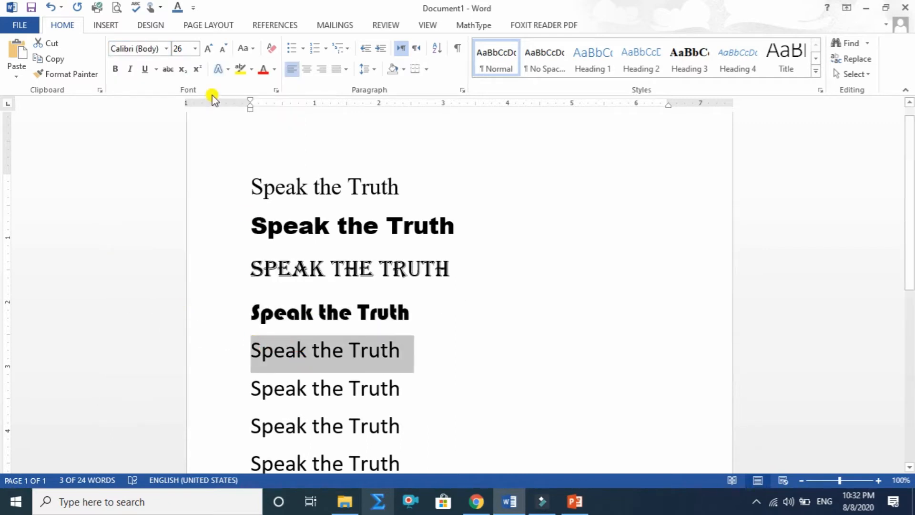
pyautogui.click(166, 48)
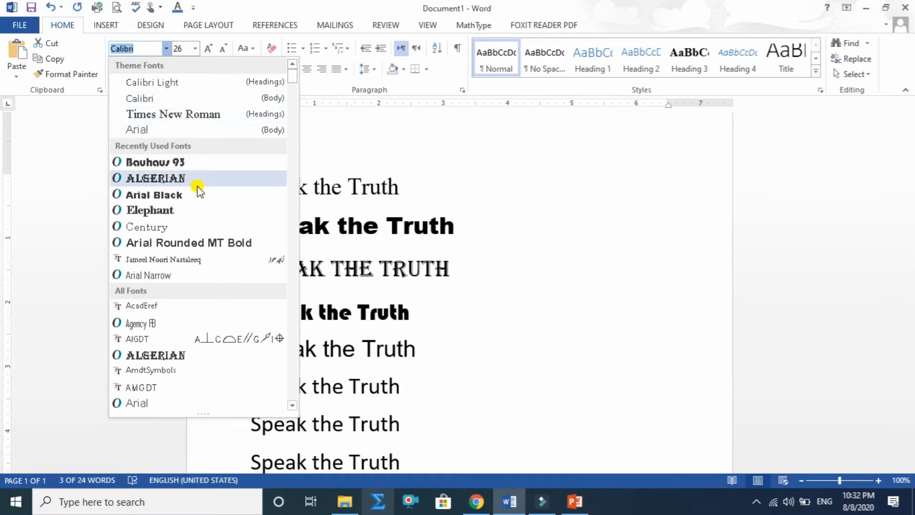
pyautogui.scroll(-7, 198, 213)
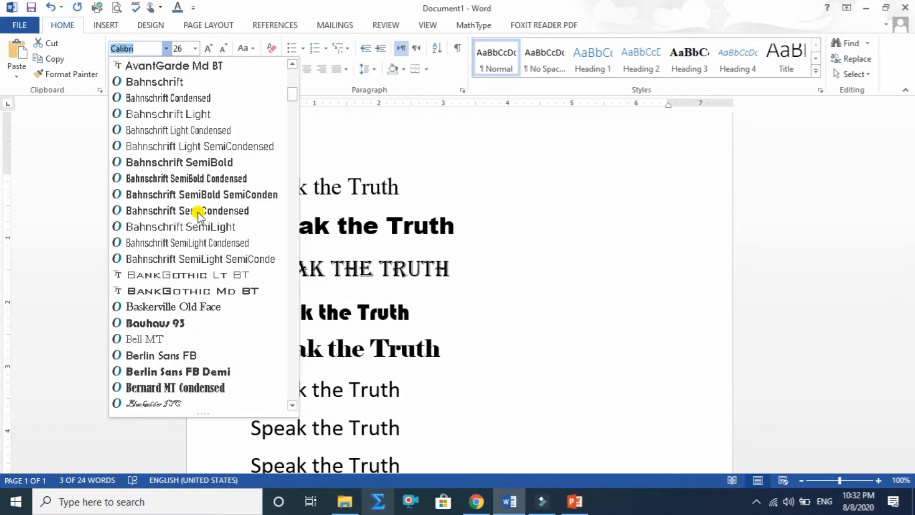
pyautogui.scroll(-2, 198, 212)
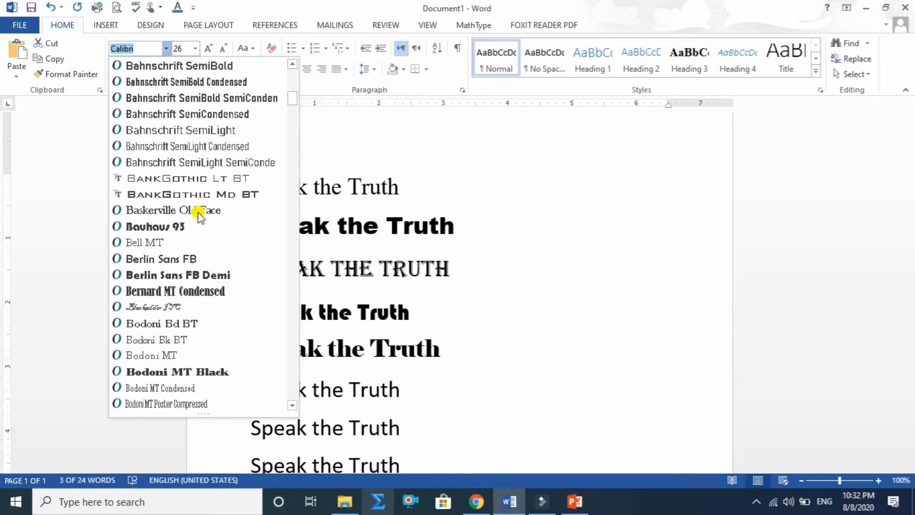
pyautogui.click(162, 307)
# - Set the font of the sixth "Speak the Truth" line to Century725 Cn BT
pyautogui.scroll(-3, 364, 281)
pyautogui.moveTo(401, 326); pyautogui.dragTo(235, 316)
pyautogui.click(166, 48)
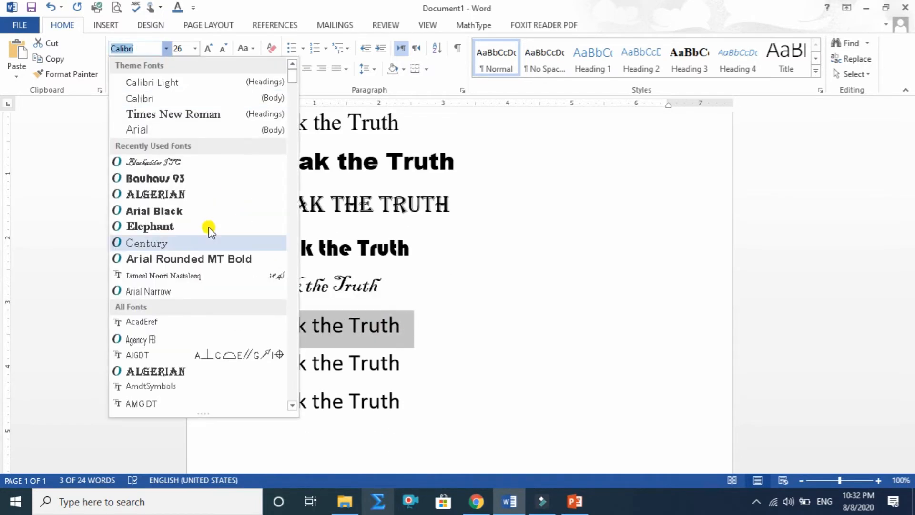
pyautogui.scroll(-13, 213, 209)
pyautogui.scroll(-5, 197, 255)
pyautogui.scroll(-3, 176, 291)
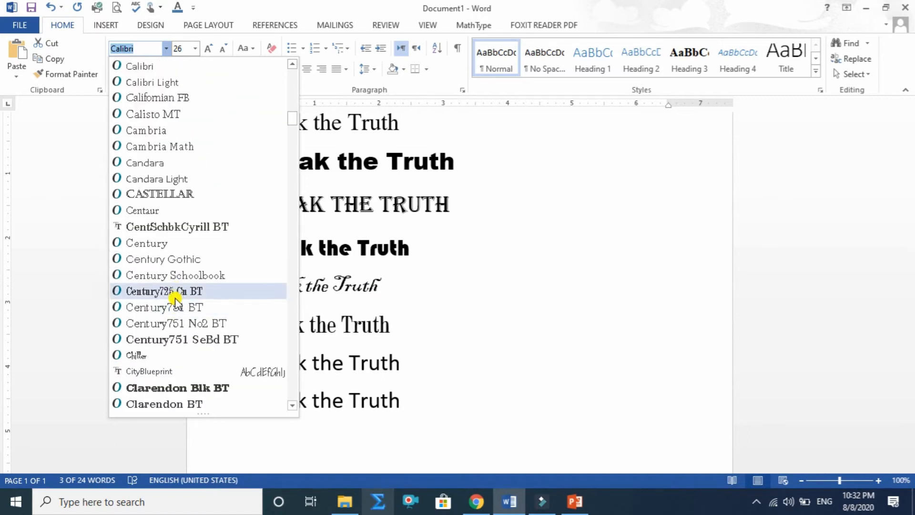
pyautogui.click(175, 292)
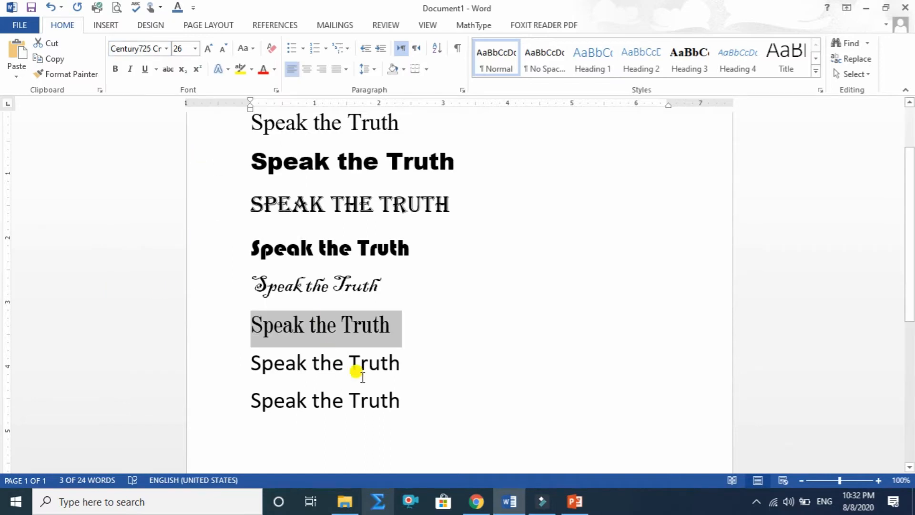
# - Set the font of the last "Speak the Truth" line to Engravers MT
pyautogui.moveTo(409, 400); pyautogui.dragTo(197, 400)
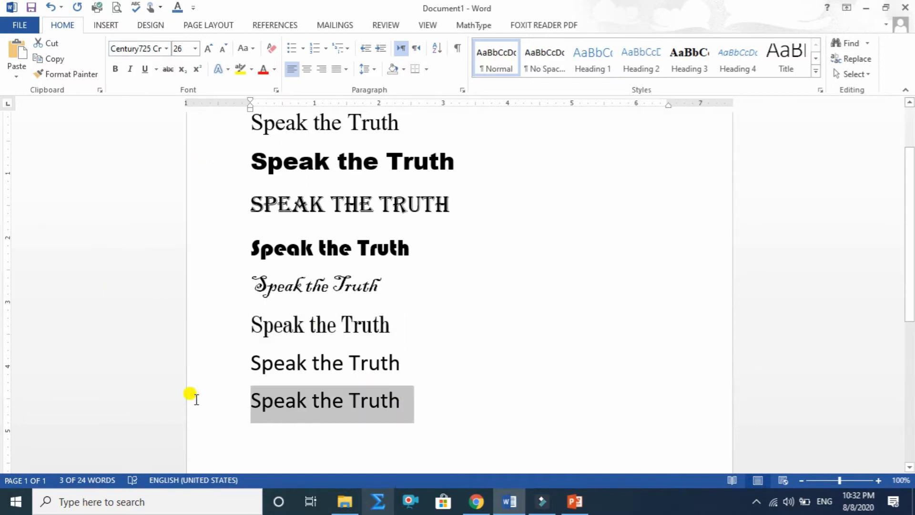
pyautogui.click(165, 49)
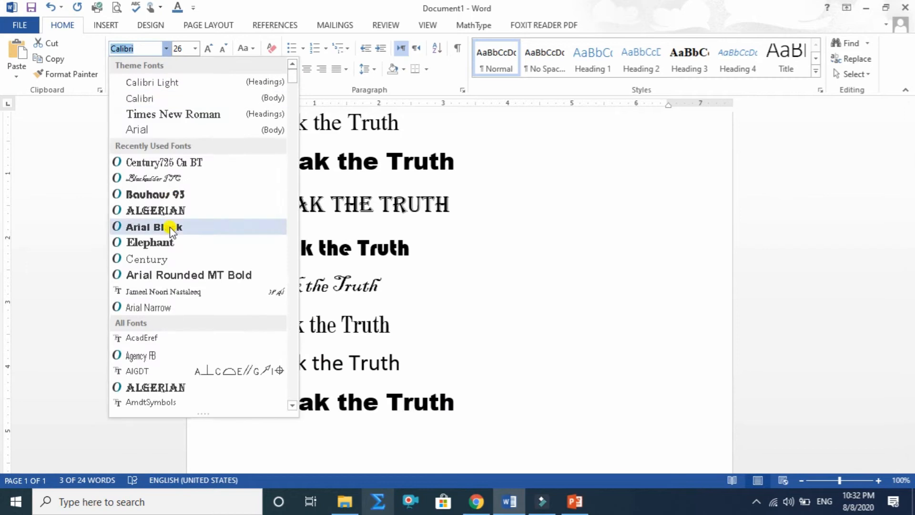
pyautogui.scroll(-15, 170, 228)
pyautogui.scroll(-7, 170, 231)
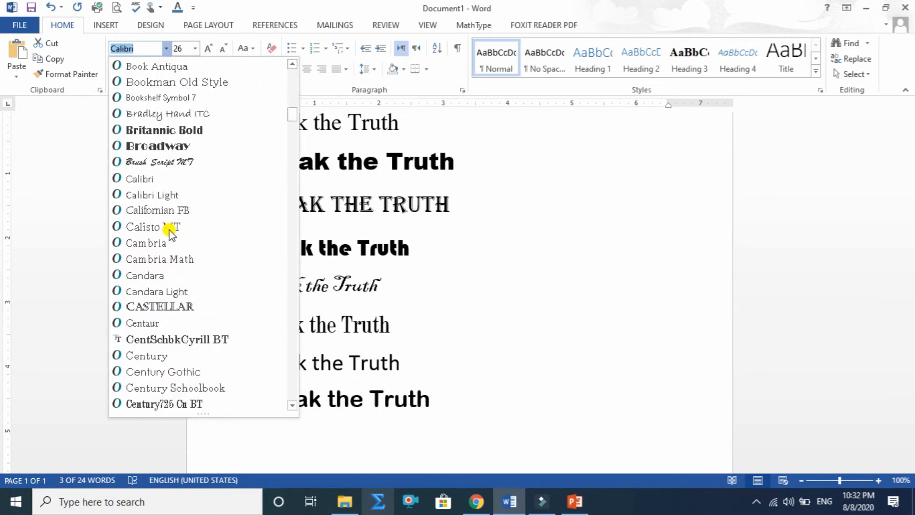
pyautogui.scroll(-1, 185, 237)
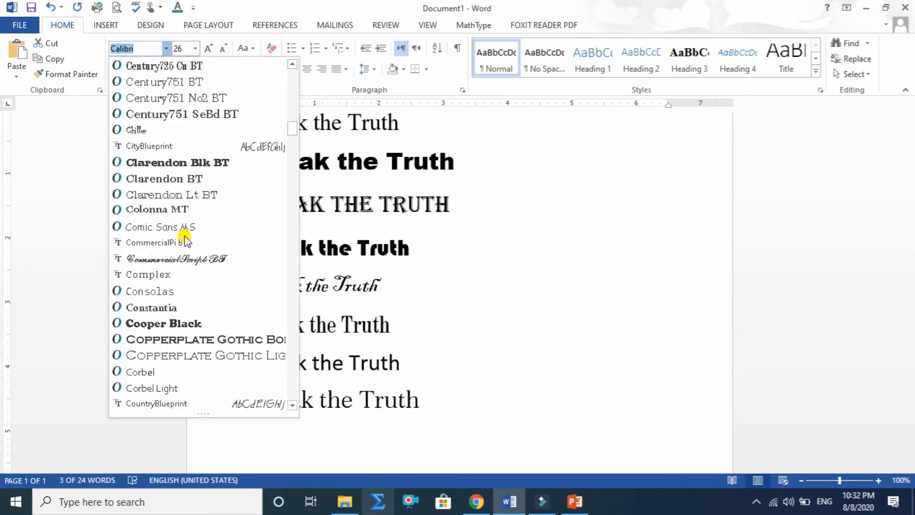
pyautogui.scroll(-8, 184, 235)
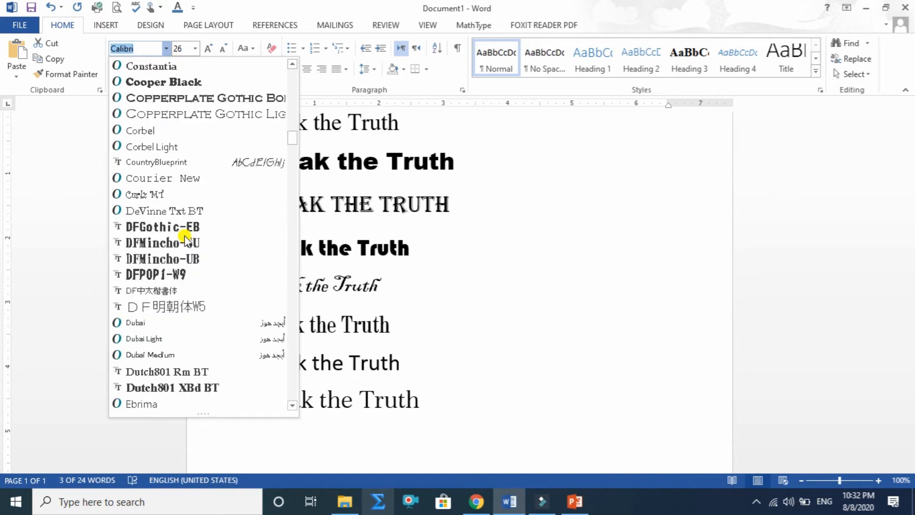
pyautogui.scroll(-2, 184, 235)
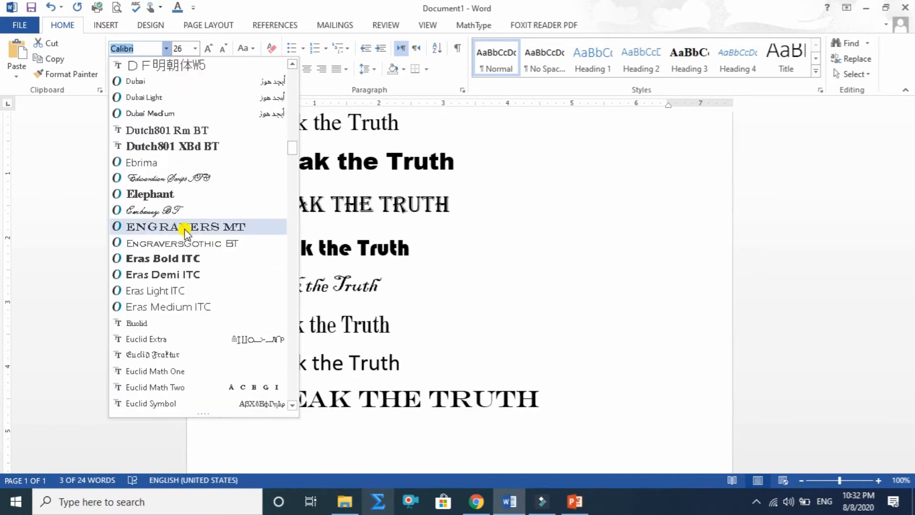
pyautogui.click(184, 228)
pyautogui.scroll(1, 305, 388)
pyautogui.scroll(1, 303, 383)
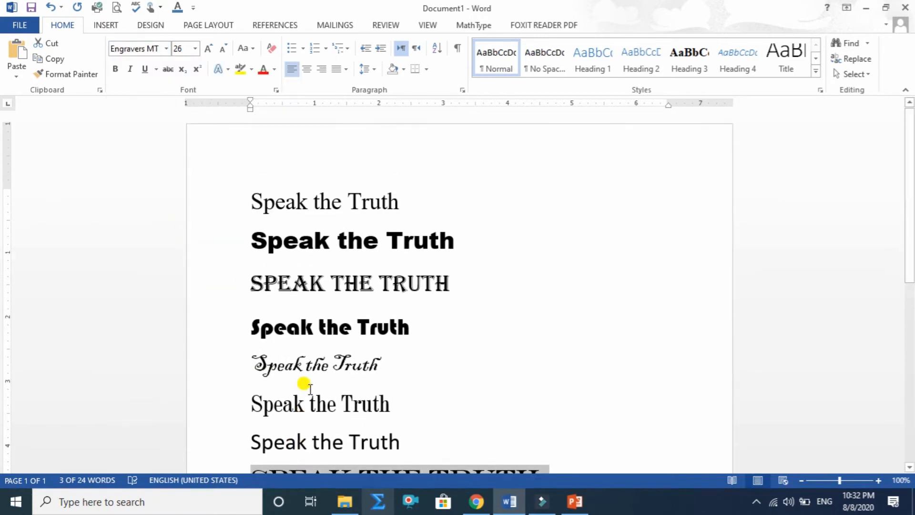
pyautogui.scroll(-1, 343, 401)
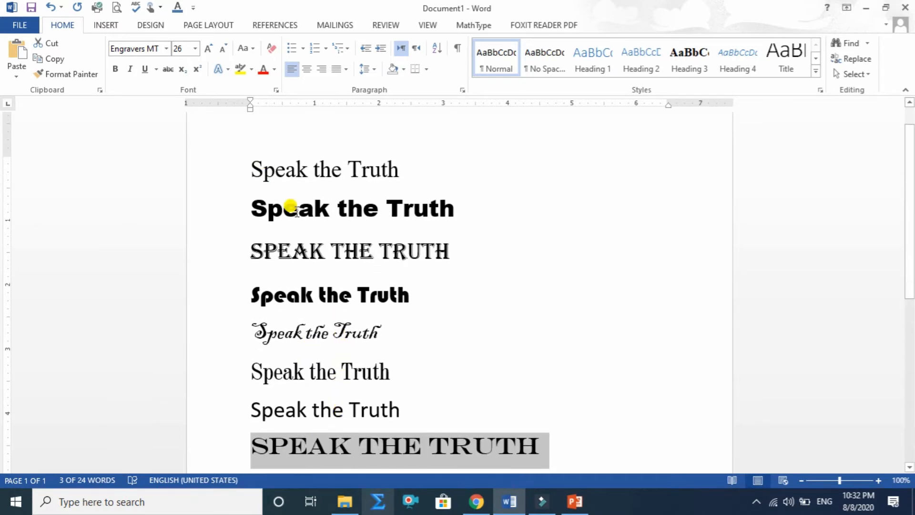
pyautogui.moveTo(245, 164); pyautogui.dragTo(527, 472)
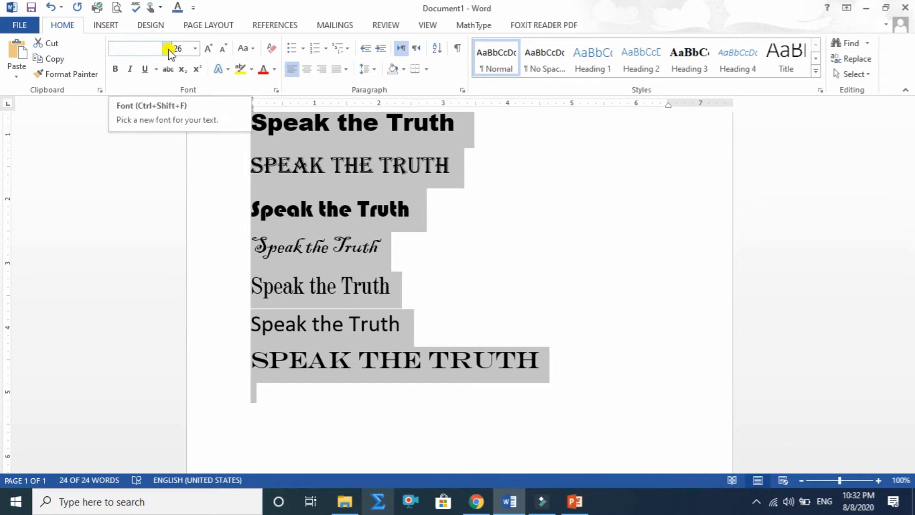
pyautogui.click(167, 50)
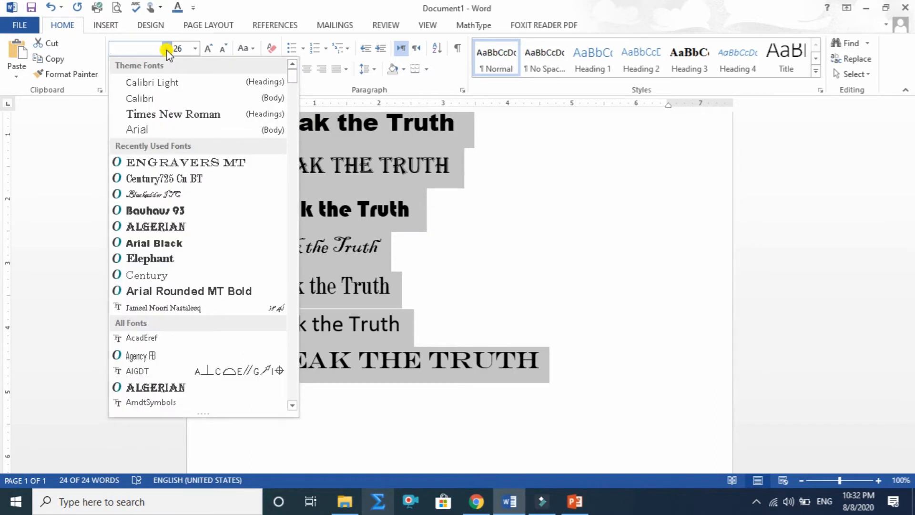
pyautogui.click(167, 50)
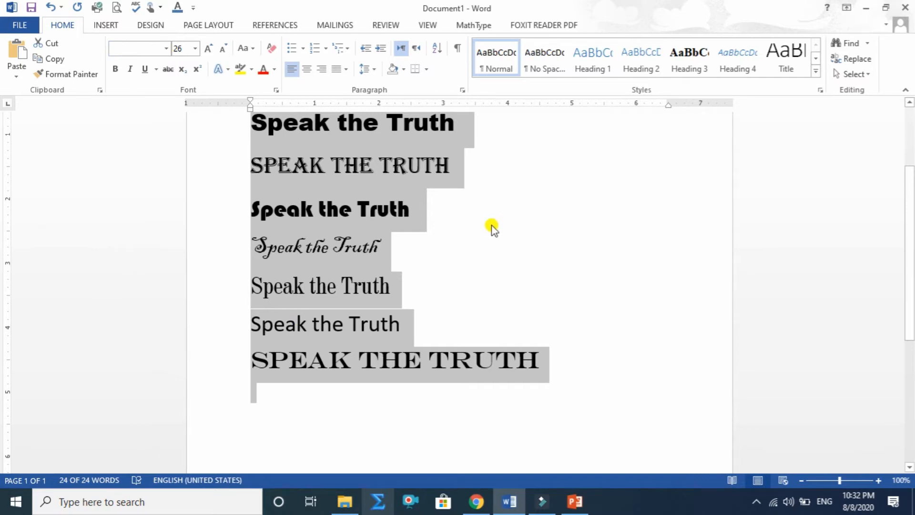
pyautogui.scroll(5, 474, 265)
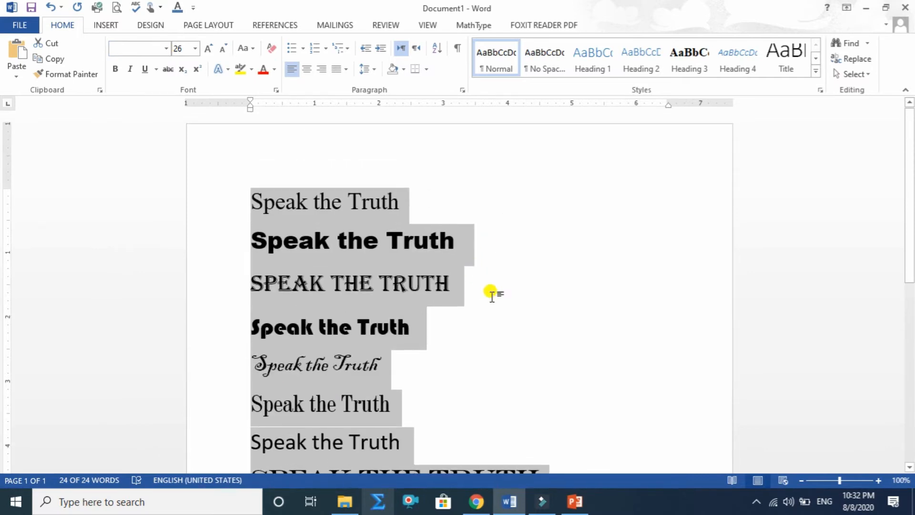
pyautogui.click(492, 294)
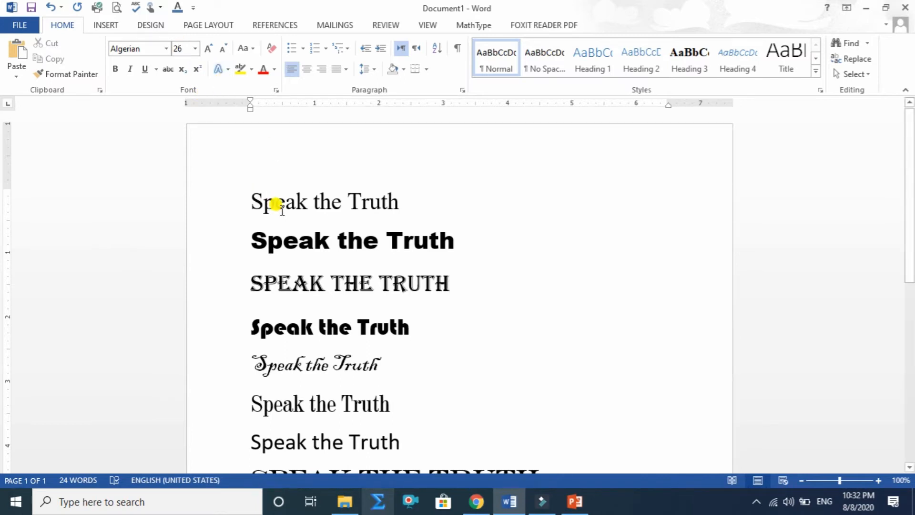
# - Open the recent document "MS Word Lesson 3" from the Desktop
pyautogui.click(26, 28)
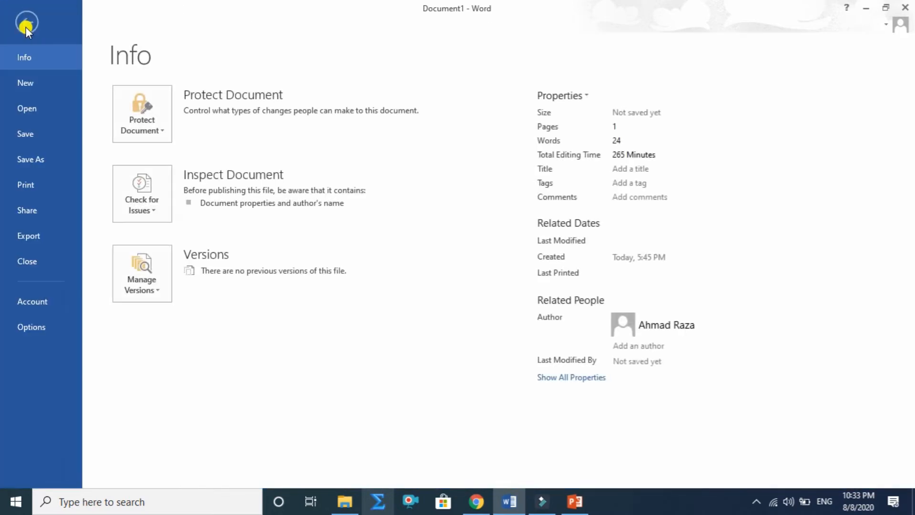
pyautogui.click(30, 110)
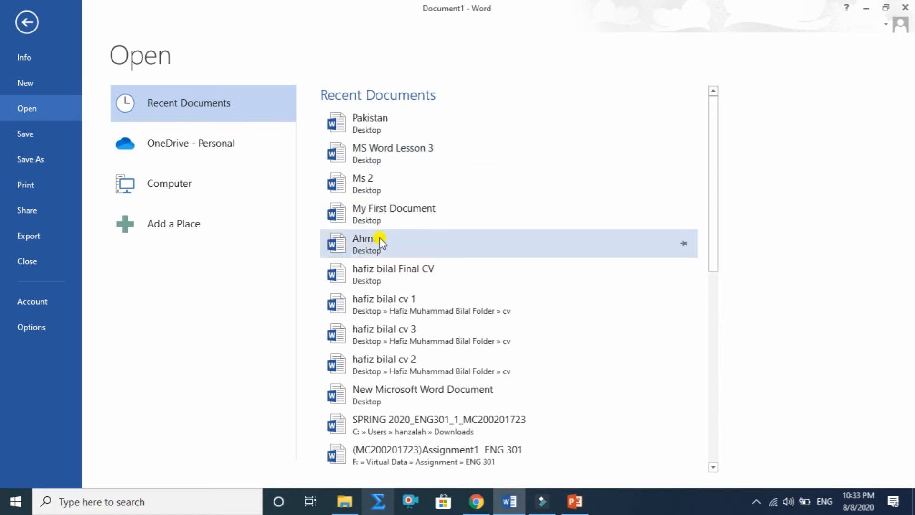
pyautogui.click(380, 146)
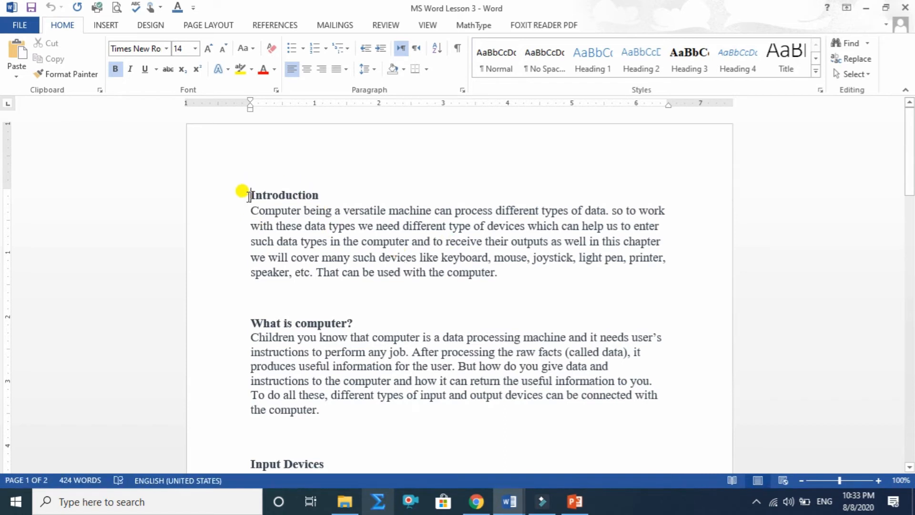
# - Set the font of the "Introduction" heading to Elephant and remove its bold formatting
pyautogui.moveTo(250, 195); pyautogui.dragTo(320, 194)
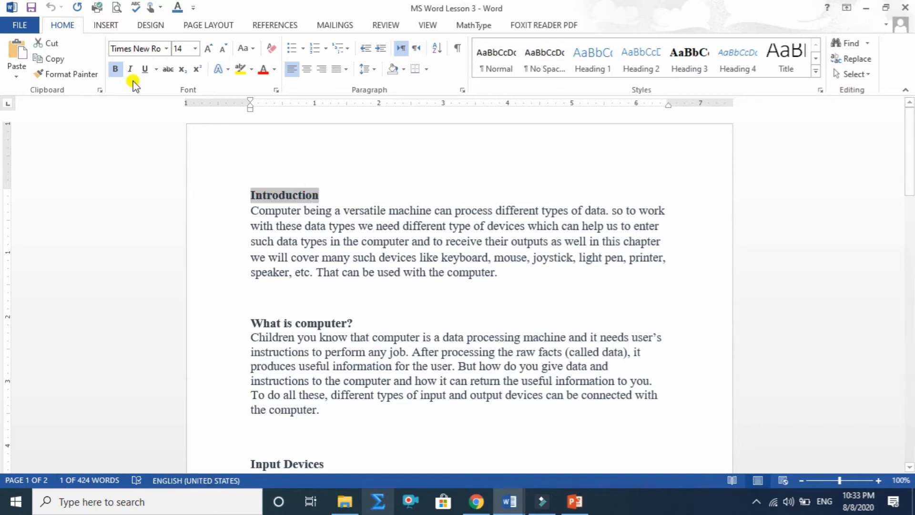
pyautogui.click(165, 51)
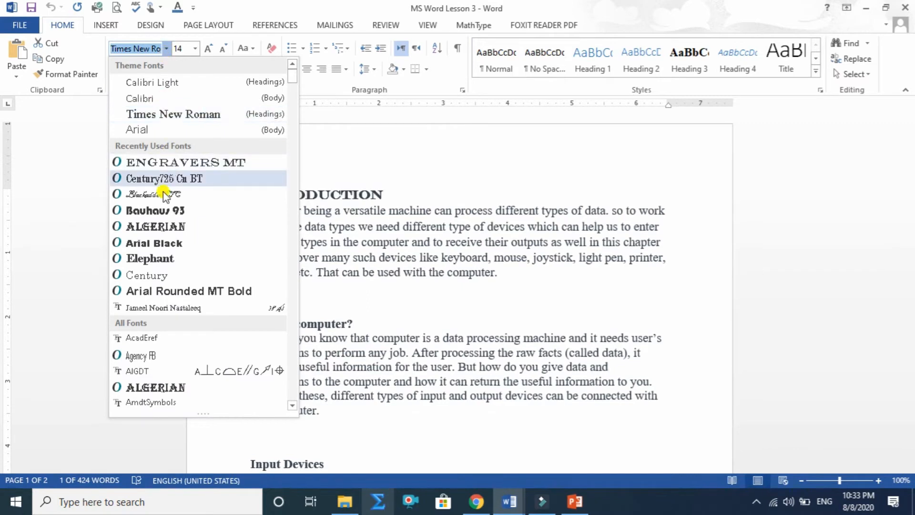
pyautogui.click(162, 258)
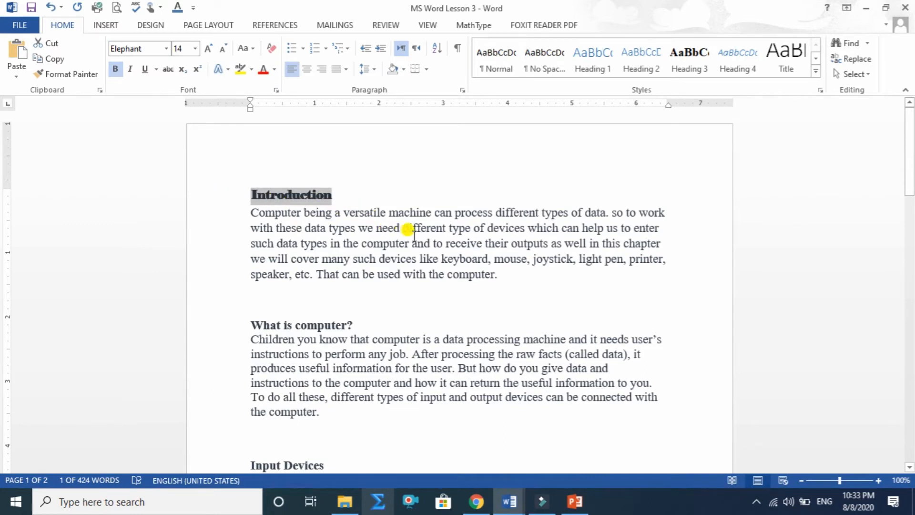
pyautogui.click(115, 74)
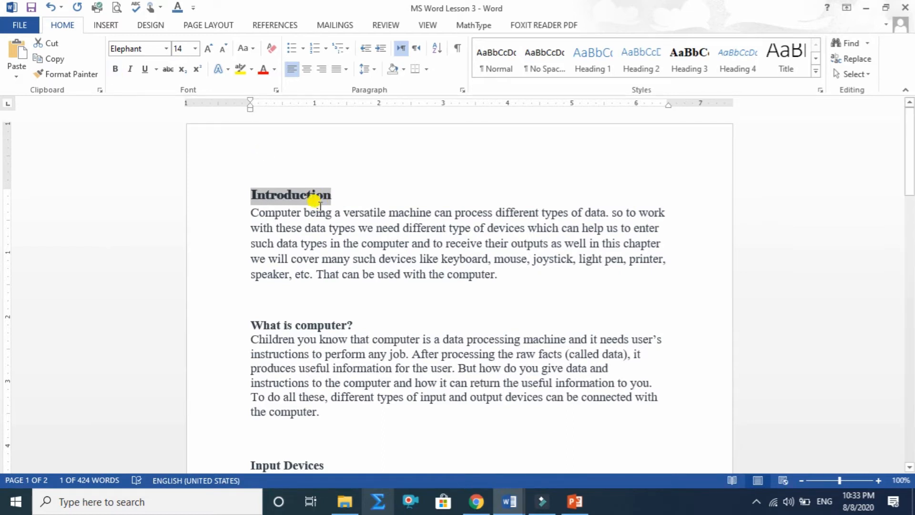
pyautogui.click(342, 191)
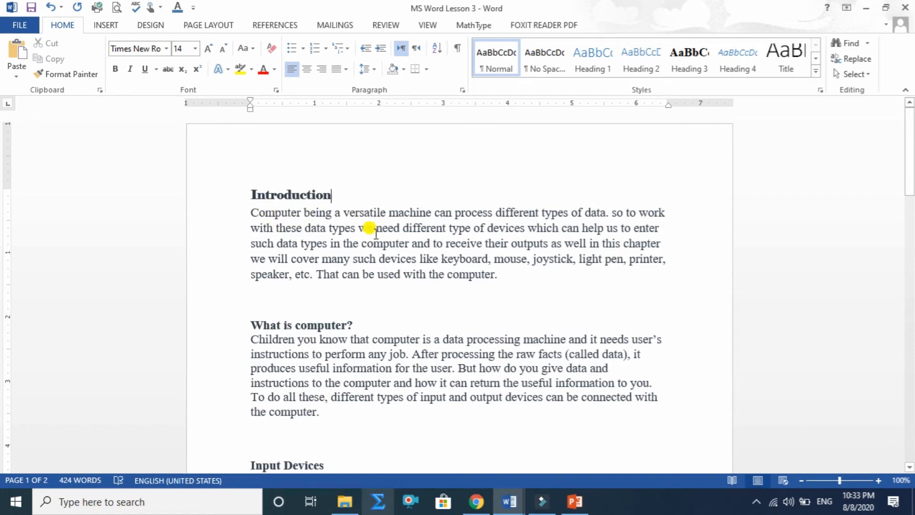
# - Make "computer" in the third line of the Introduction paragraph and "produces useful" in the "What is computer?" paragraph bold
pyautogui.moveTo(359, 239); pyautogui.dragTo(410, 243)
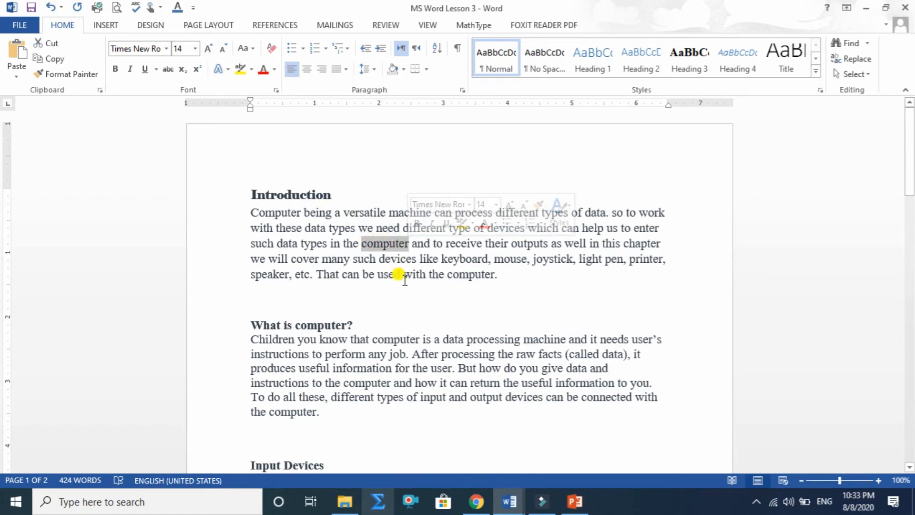
pyautogui.click(116, 71)
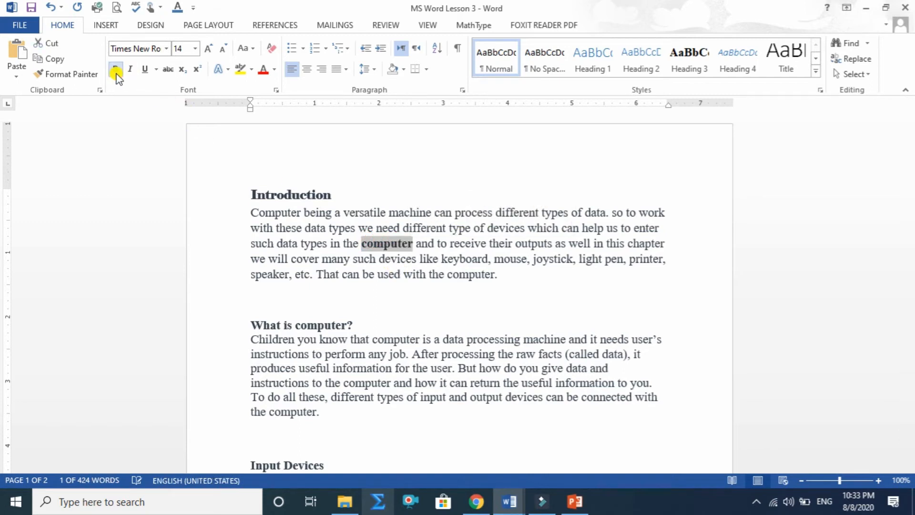
pyautogui.click(360, 243)
pyautogui.moveTo(360, 243)
pyautogui.mouseDown()
pyautogui.moveTo(384, 243)
pyautogui.moveTo(374, 244)
pyautogui.mouseUp()
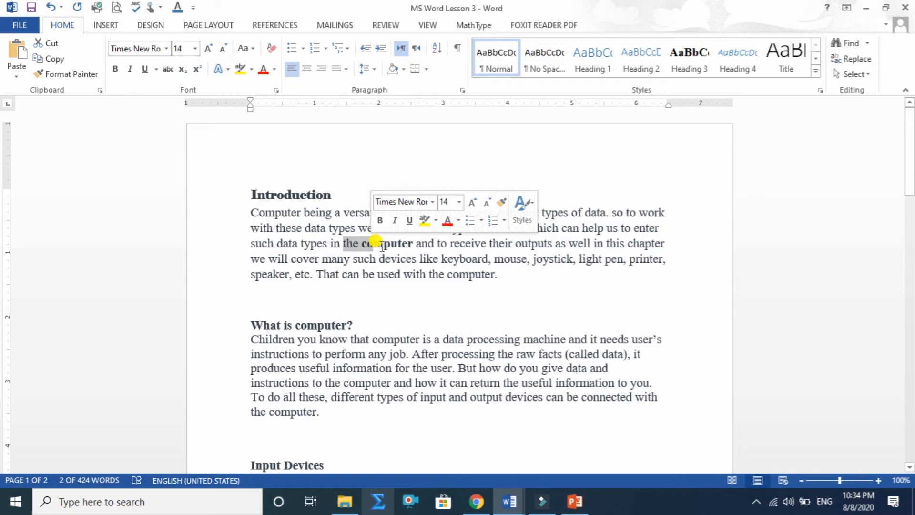
pyautogui.click(390, 244)
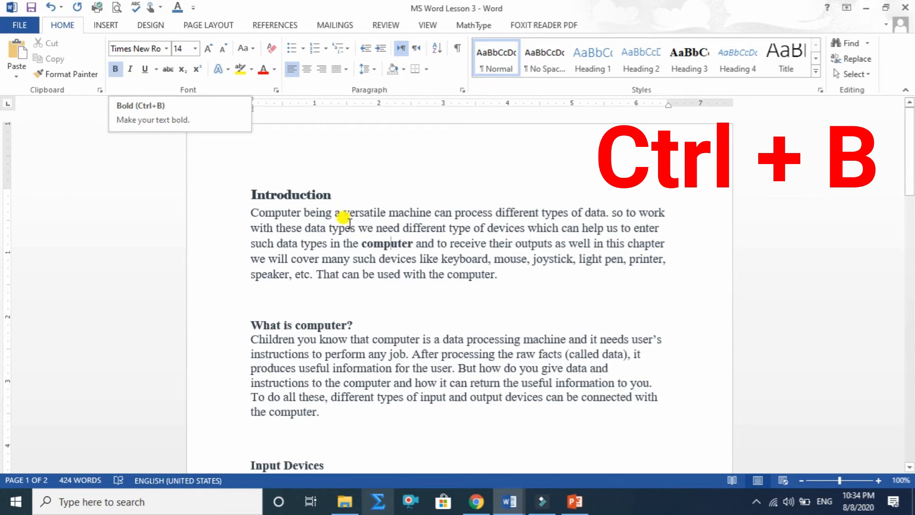
pyautogui.moveTo(362, 245); pyautogui.dragTo(410, 245)
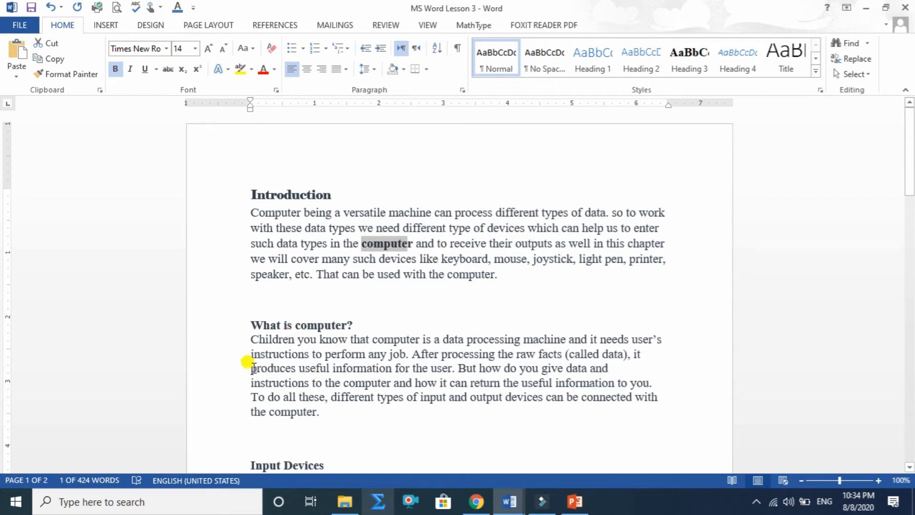
pyautogui.moveTo(251, 368); pyautogui.dragTo(333, 370)
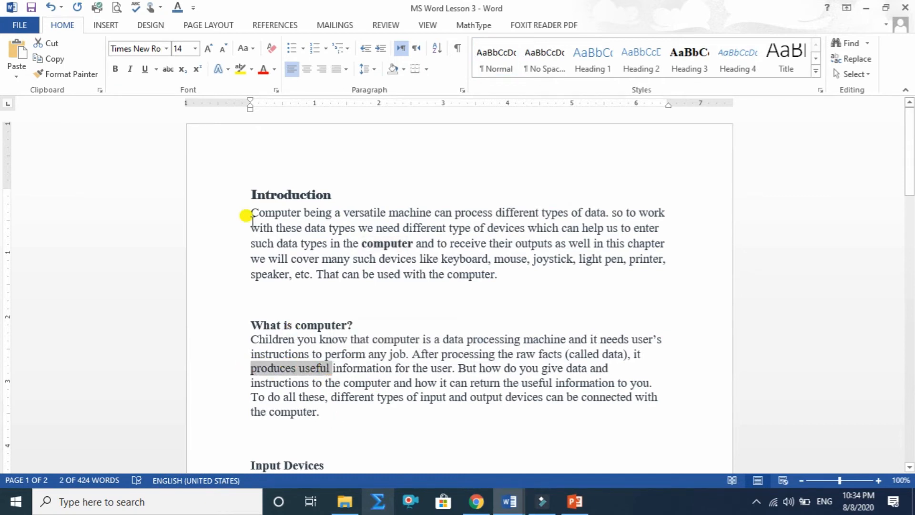
pyautogui.click(114, 69)
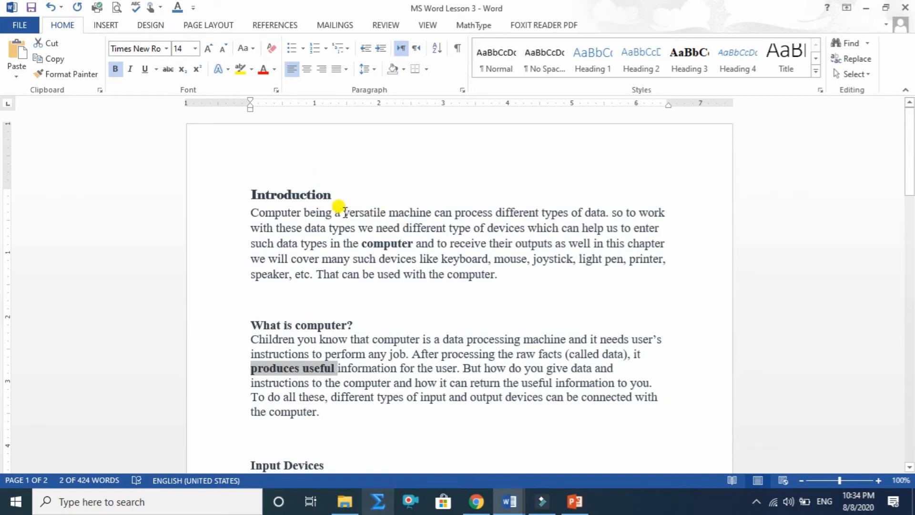
# - Italicize the word "versatile" in the first line of the Introduction paragraph
pyautogui.moveTo(344, 212); pyautogui.dragTo(384, 213)
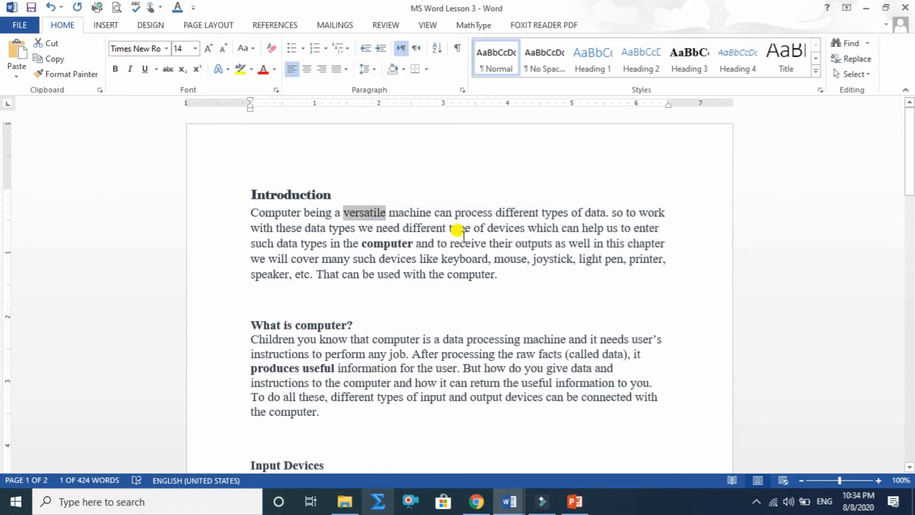
pyautogui.click(130, 69)
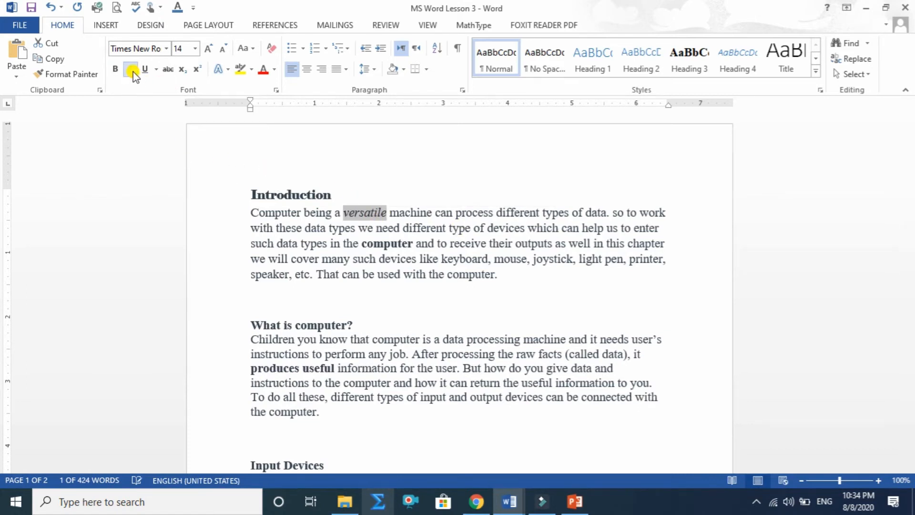
pyautogui.click(408, 185)
pyautogui.moveTo(344, 211); pyautogui.dragTo(382, 212)
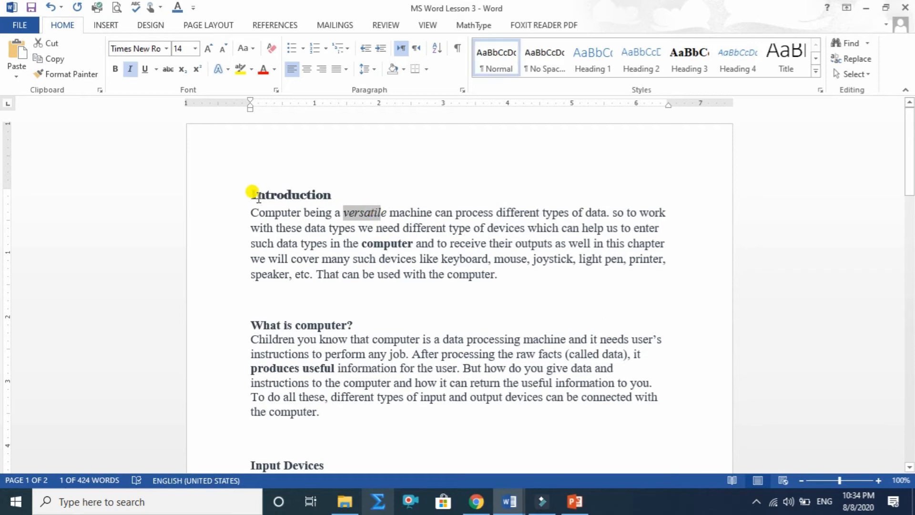
# - Italicize the whole "Introduction" heading at the start of the document
pyautogui.moveTo(246, 187); pyautogui.dragTo(326, 189)
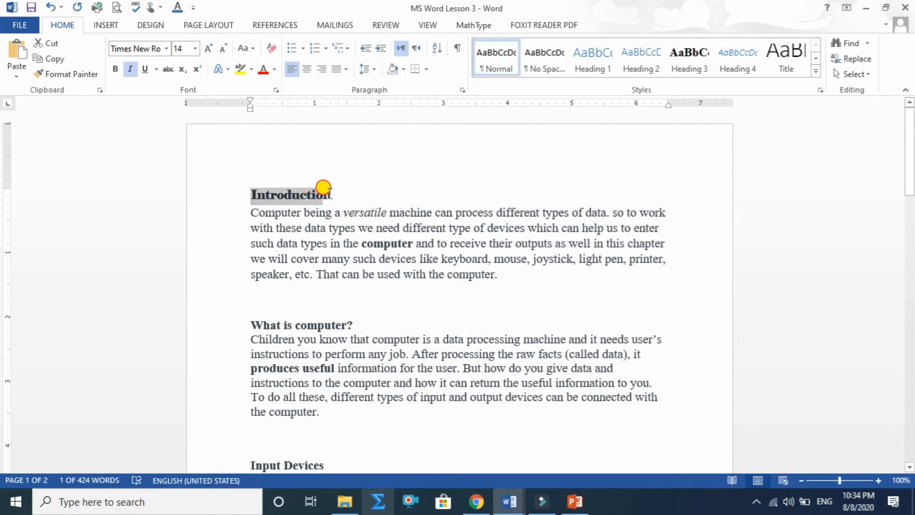
pyautogui.click(130, 70)
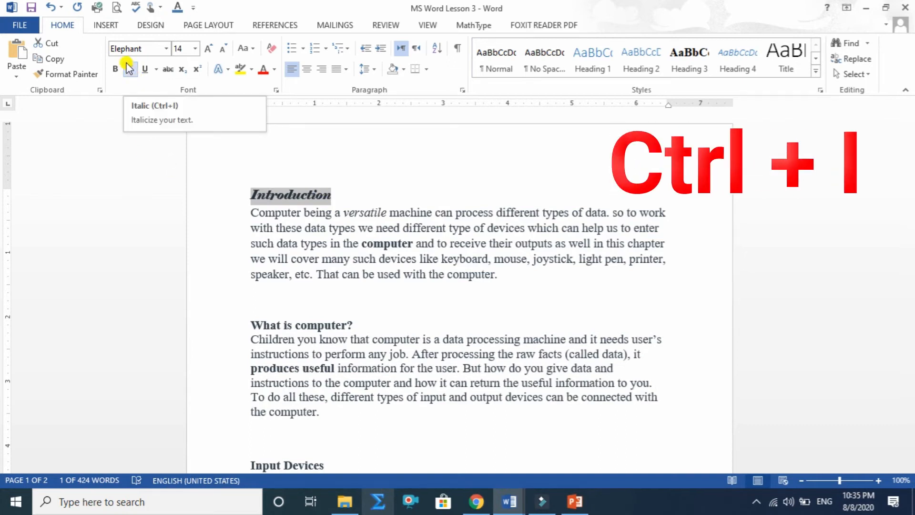
pyautogui.click(129, 70)
# - Italicize the "What is computer?" heading and give it a single underline
pyautogui.scroll(-2, 435, 244)
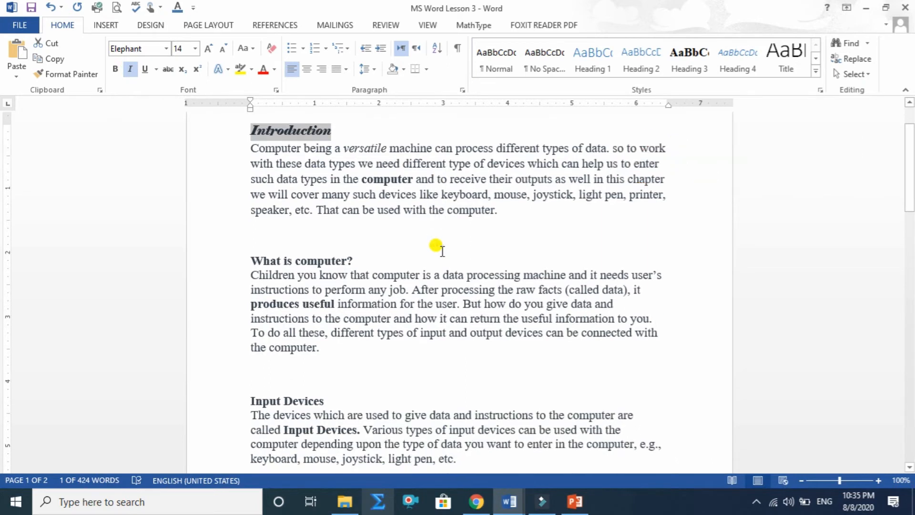
pyautogui.moveTo(248, 255); pyautogui.dragTo(353, 260)
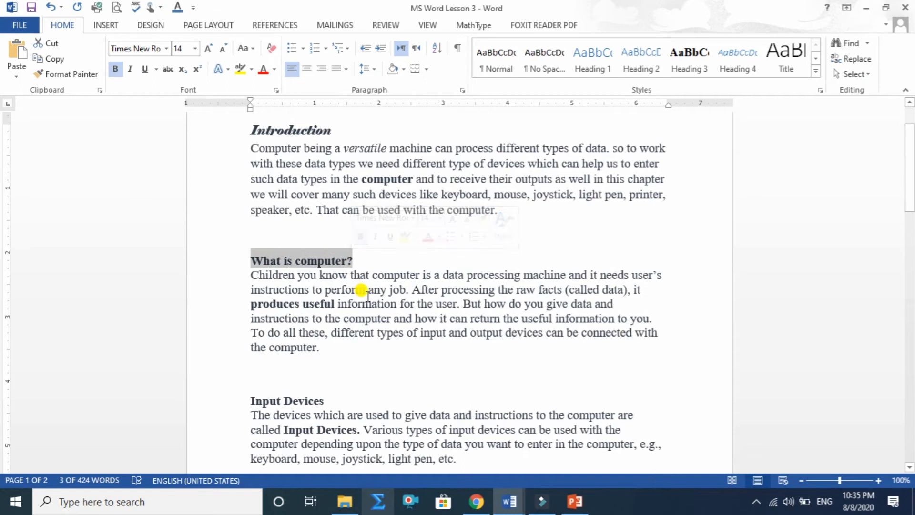
pyautogui.click(129, 70)
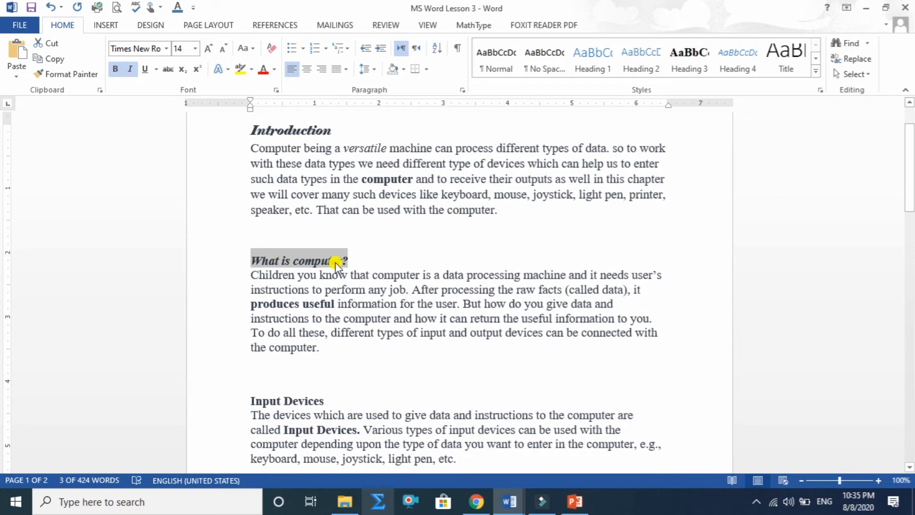
pyautogui.click(142, 71)
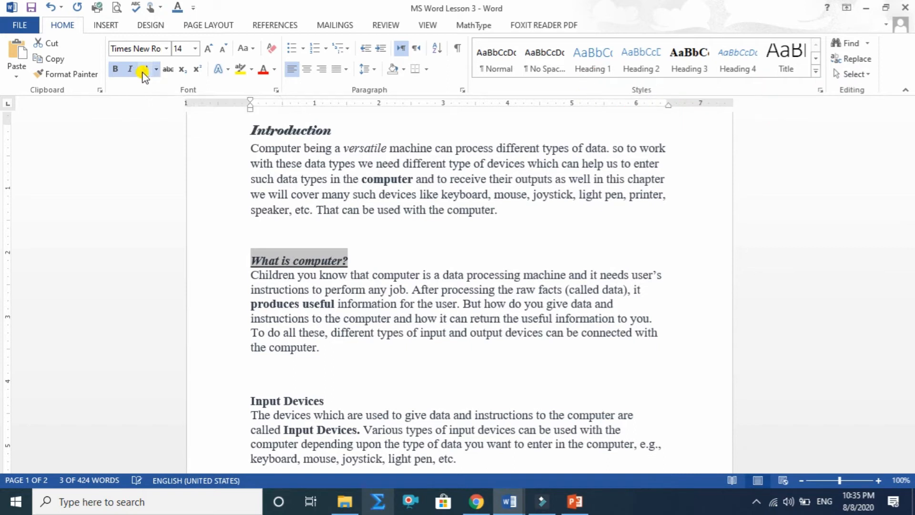
pyautogui.click(391, 252)
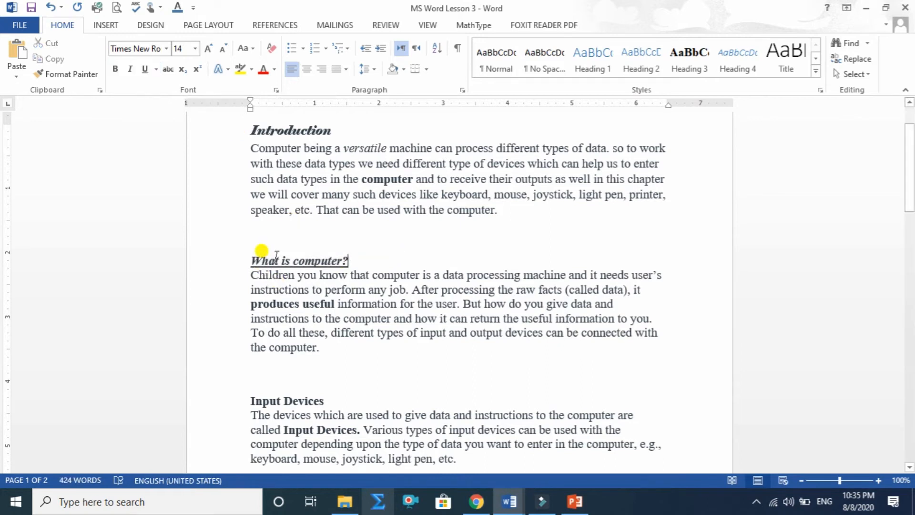
# - Increase the font size of the "What is computer?" heading to 26
pyautogui.moveTo(238, 252); pyautogui.dragTo(351, 255)
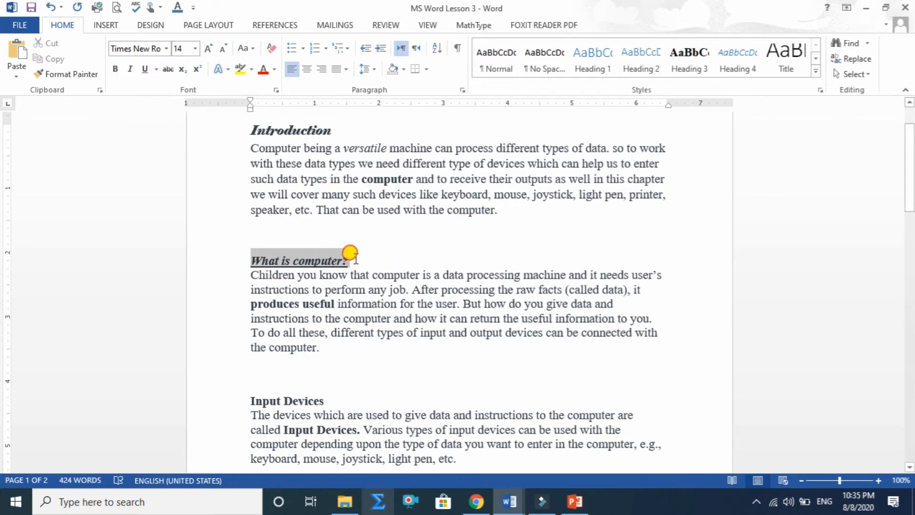
pyautogui.click(206, 49)
pyautogui.click(206, 48)
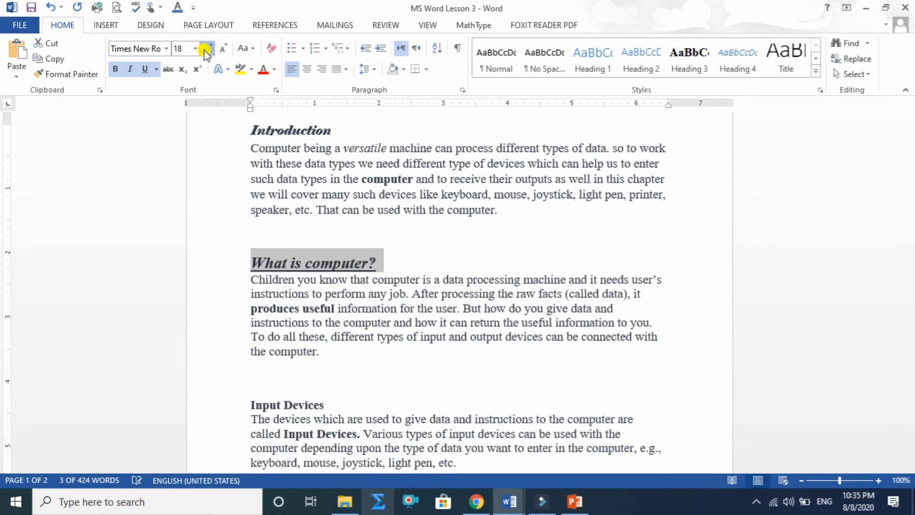
pyautogui.click(206, 49)
pyautogui.click(206, 48)
pyautogui.click(206, 49)
pyautogui.click(206, 49)
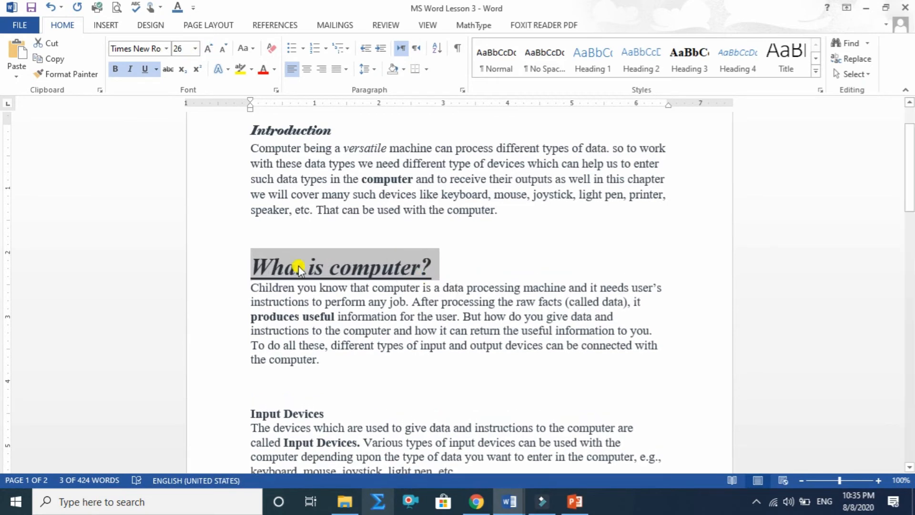
# - Remove the italic and bold formatting from the "What is computer?" heading, keeping its underline
pyautogui.click(436, 269)
pyautogui.moveTo(425, 265); pyautogui.dragTo(251, 263)
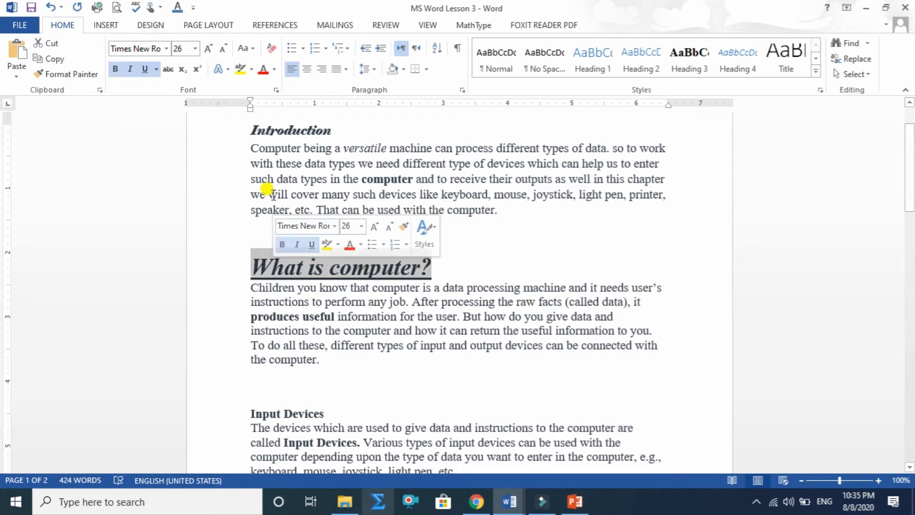
pyautogui.click(127, 72)
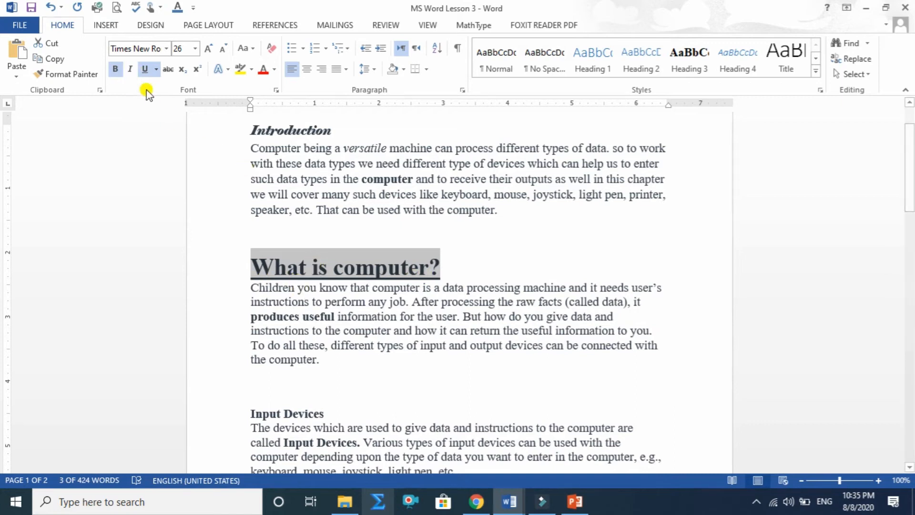
pyautogui.click(115, 69)
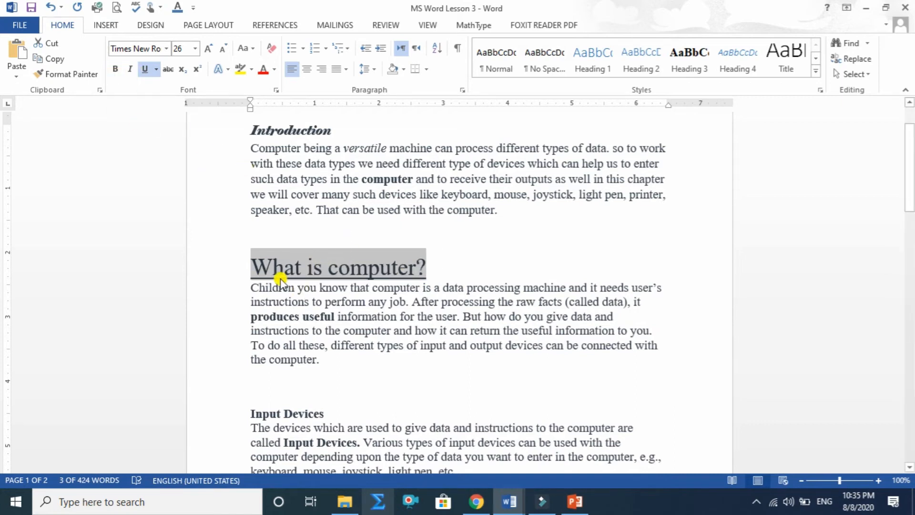
# - Change the underline style of the "What is computer?" heading to a double line
pyautogui.click(445, 272)
pyautogui.moveTo(425, 268); pyautogui.dragTo(219, 255)
pyautogui.click(157, 70)
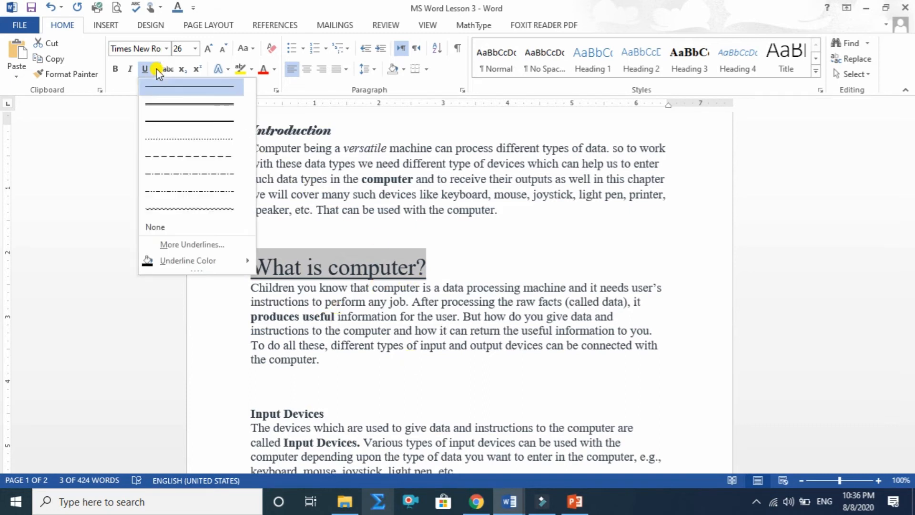
pyautogui.click(175, 104)
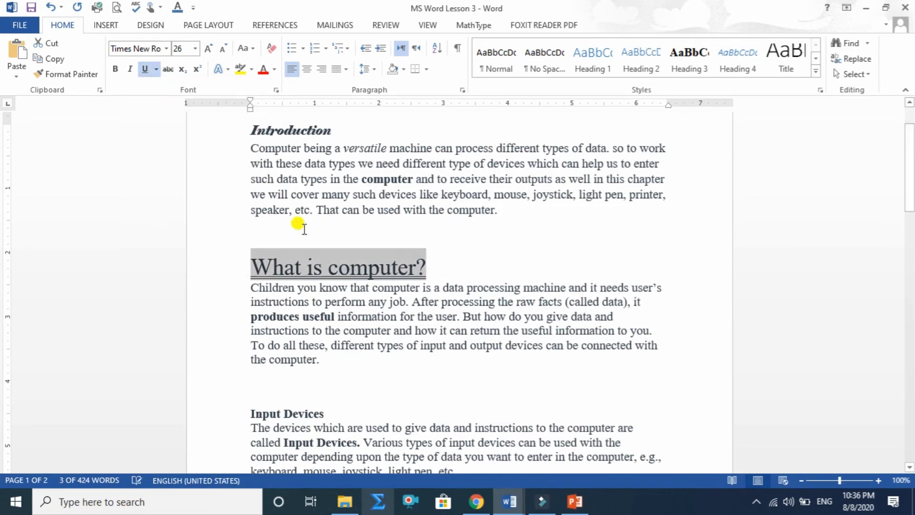
# - Set the underline color of the "What is computer?" heading to the standard red
pyautogui.click(431, 275)
pyautogui.moveTo(430, 276); pyautogui.dragTo(235, 260)
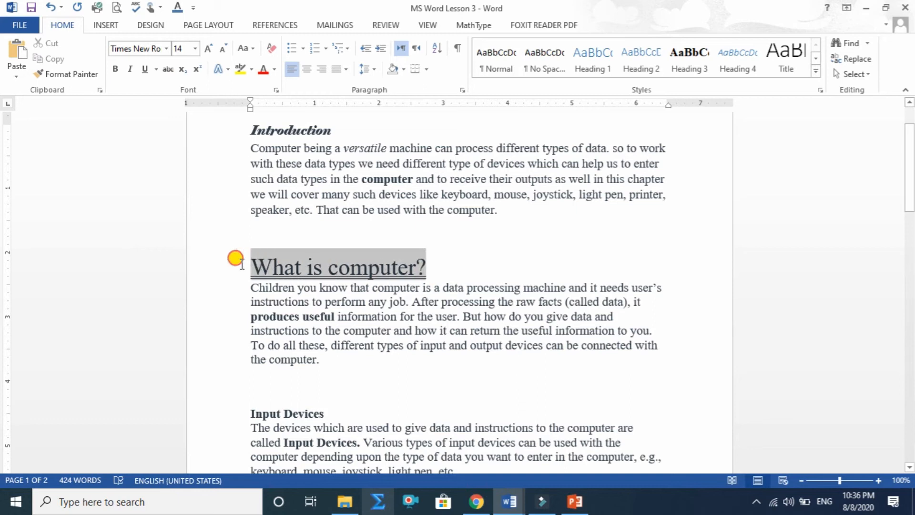
pyautogui.click(156, 70)
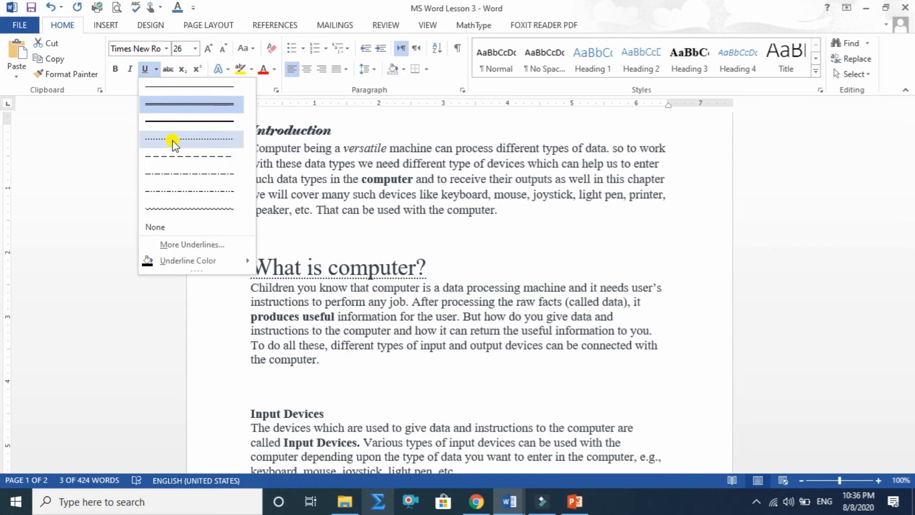
pyautogui.moveTo(175, 259)
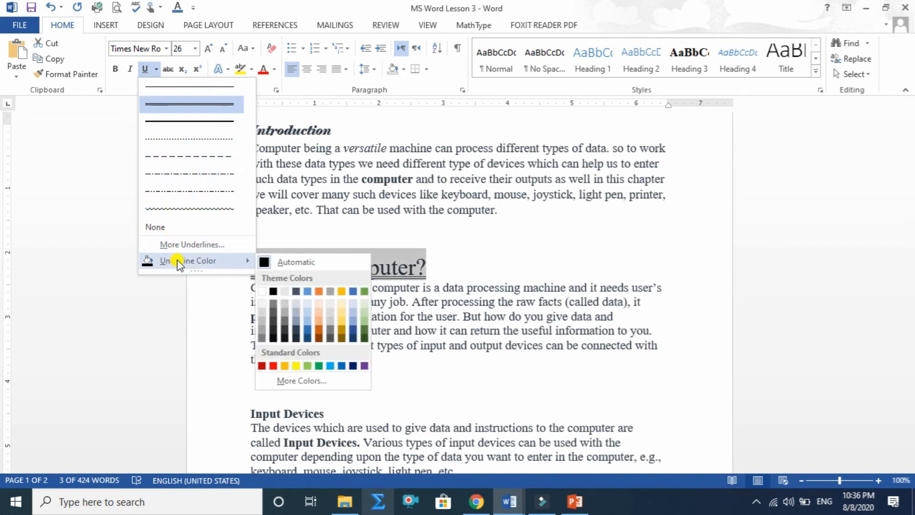
pyautogui.click(275, 365)
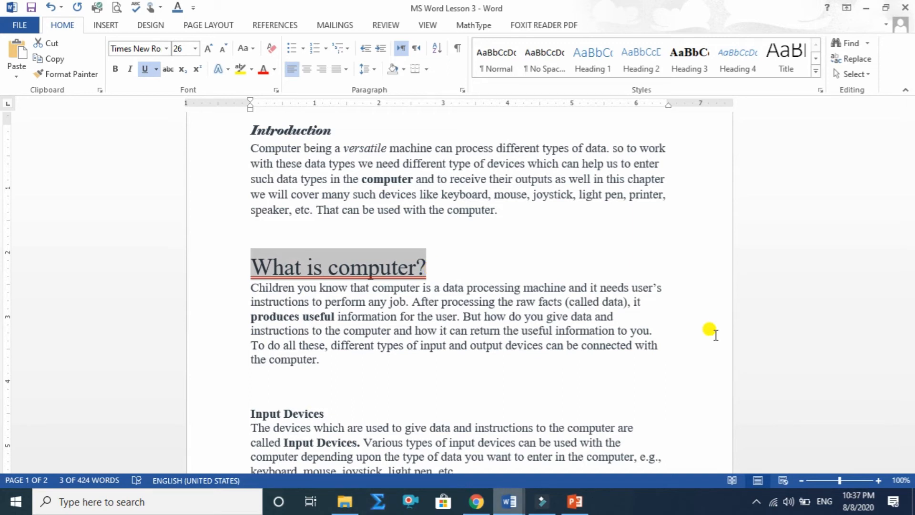
# - Add the lines "Boy/Girl" and "Men/Women" below the Speaker paragraph at the end of the document
pyautogui.scroll(-3, 408, 224)
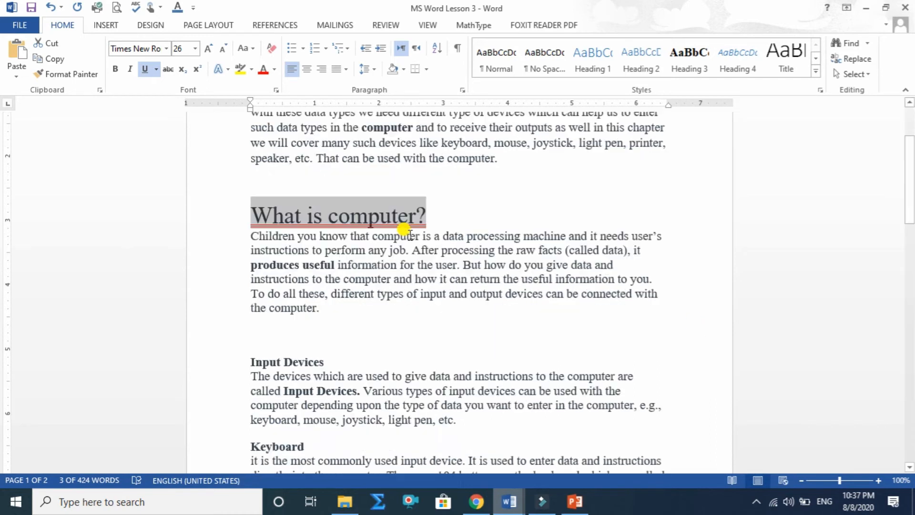
pyautogui.scroll(-13, 409, 236)
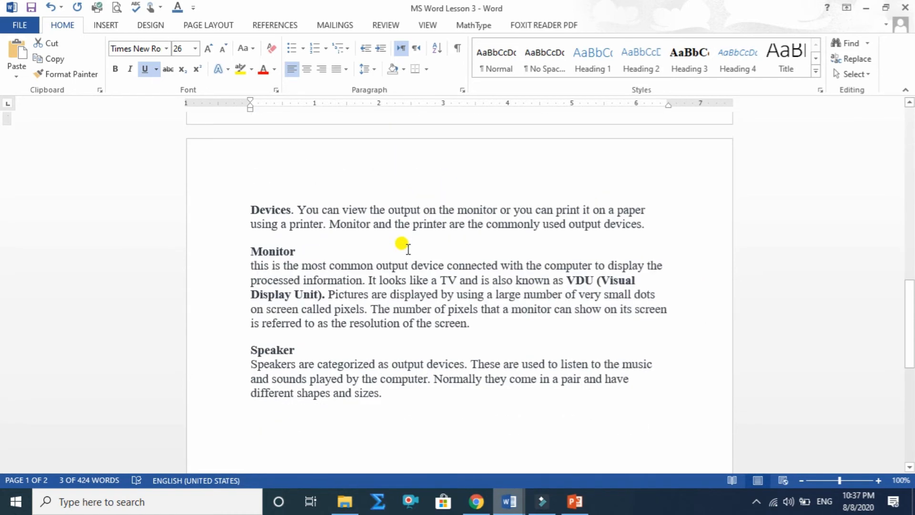
pyautogui.scroll(-2, 401, 263)
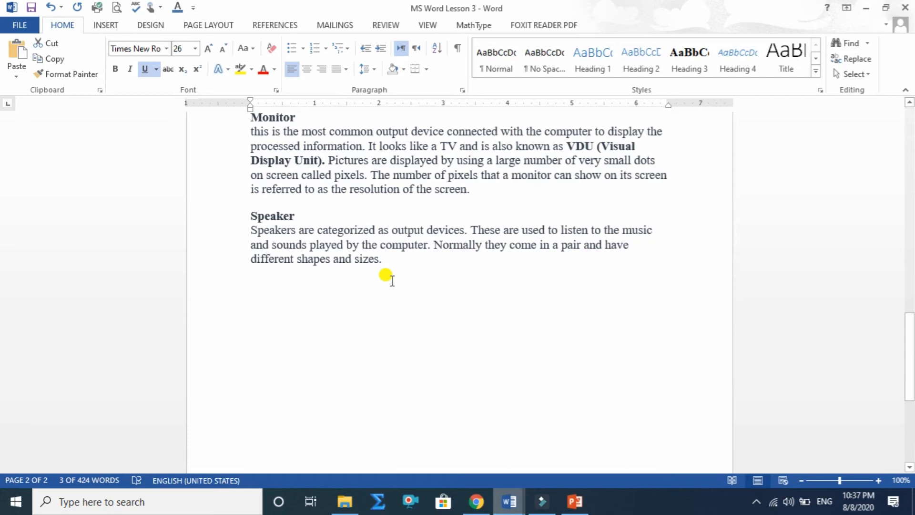
pyautogui.click(297, 333)
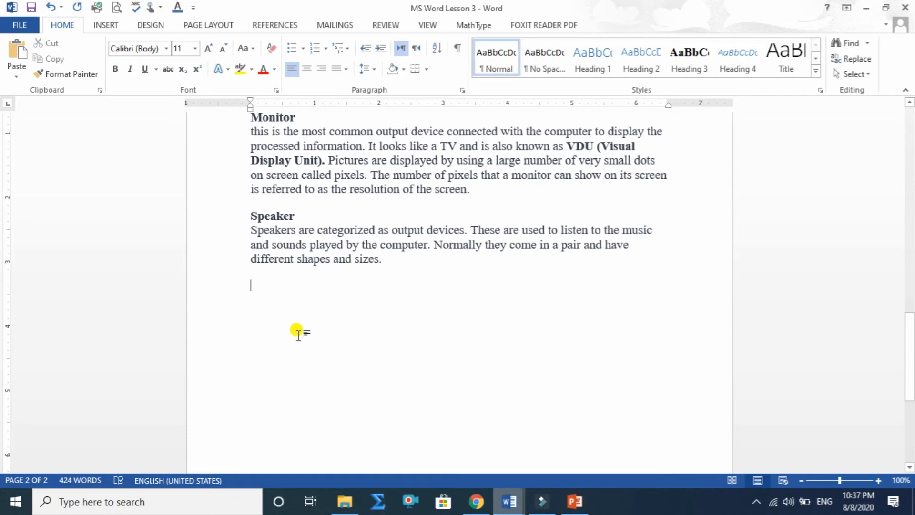
pyautogui.write('Boy')
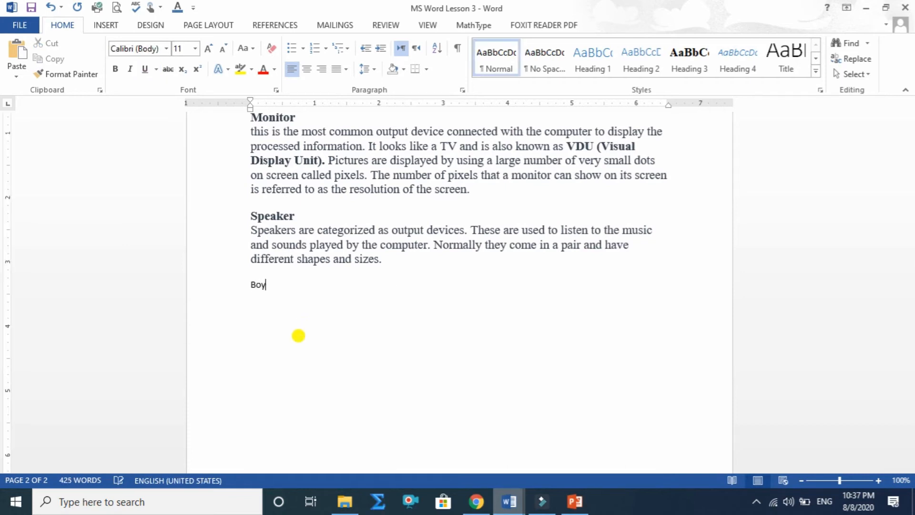
pyautogui.write('/G')
pyautogui.write('irl ')
pyautogui.write('Men')
pyautogui.write('/')
pyautogui.write('Wo')
pyautogui.write('men')
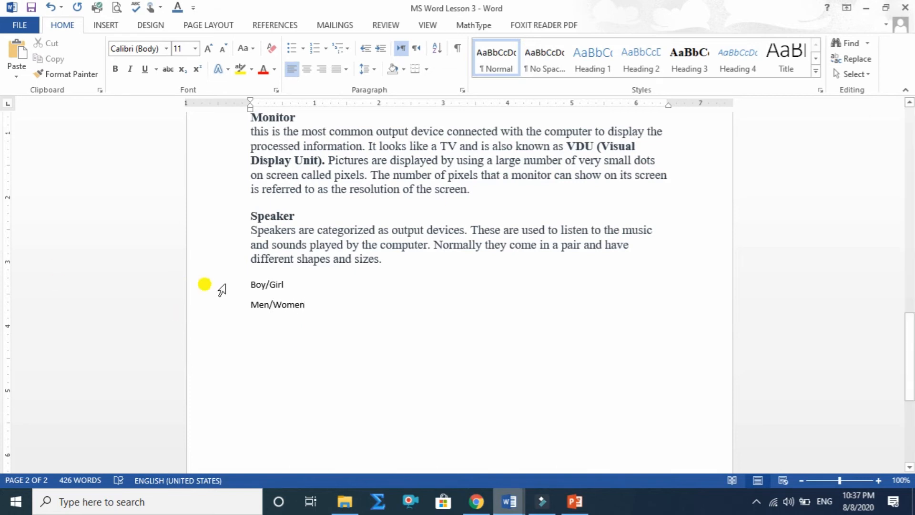
# - Increase the font size of the "Boy/Girl" and "Men/Women" lines to 24 and make them bold
pyautogui.moveTo(244, 277); pyautogui.dragTo(317, 309)
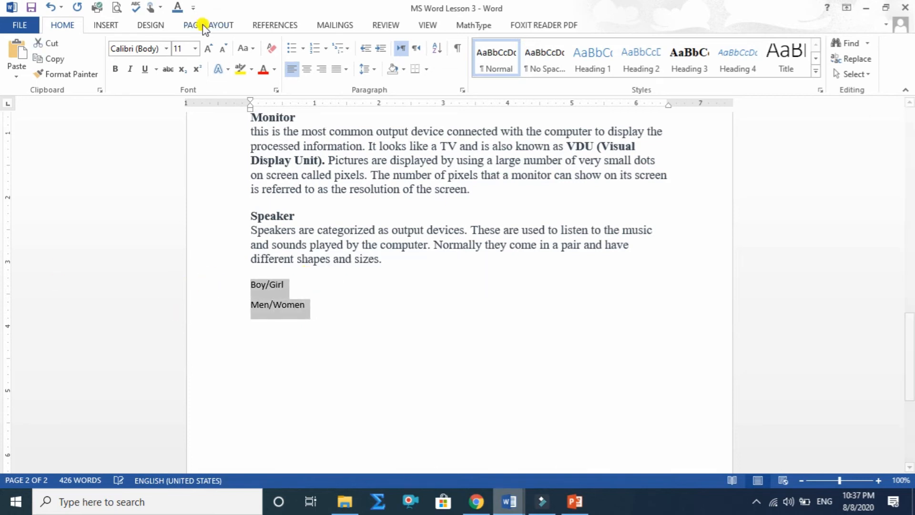
pyautogui.click(210, 48)
pyautogui.click(210, 49)
pyautogui.click(210, 48)
pyautogui.click(210, 48)
pyautogui.click(210, 48)
pyautogui.click(211, 48)
pyautogui.click(210, 48)
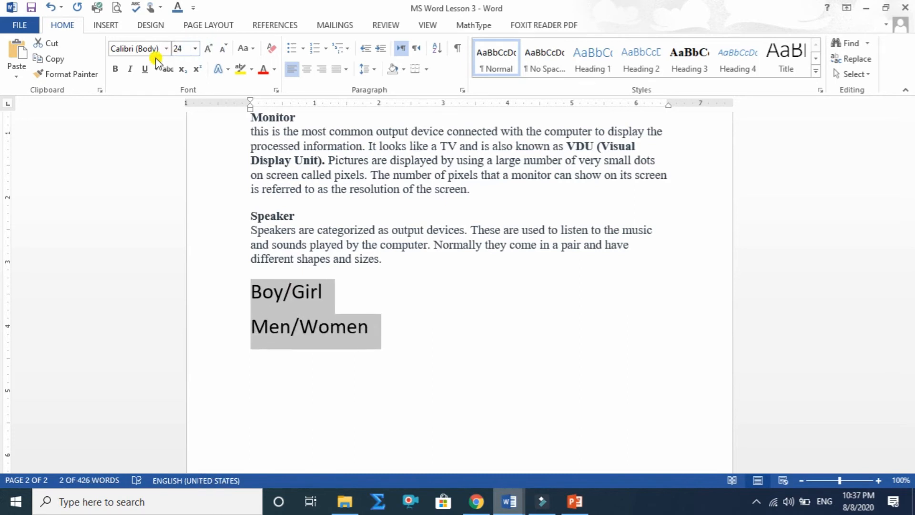
pyautogui.click(115, 69)
pyautogui.click(414, 394)
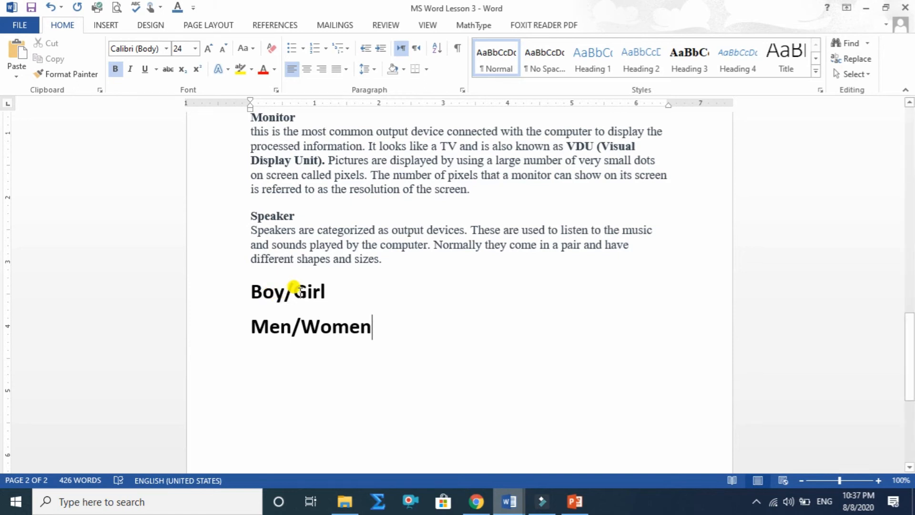
# - Apply strikethrough to the word "Girl" in the "Boy/Girl" line
pyautogui.moveTo(294, 289); pyautogui.dragTo(326, 291)
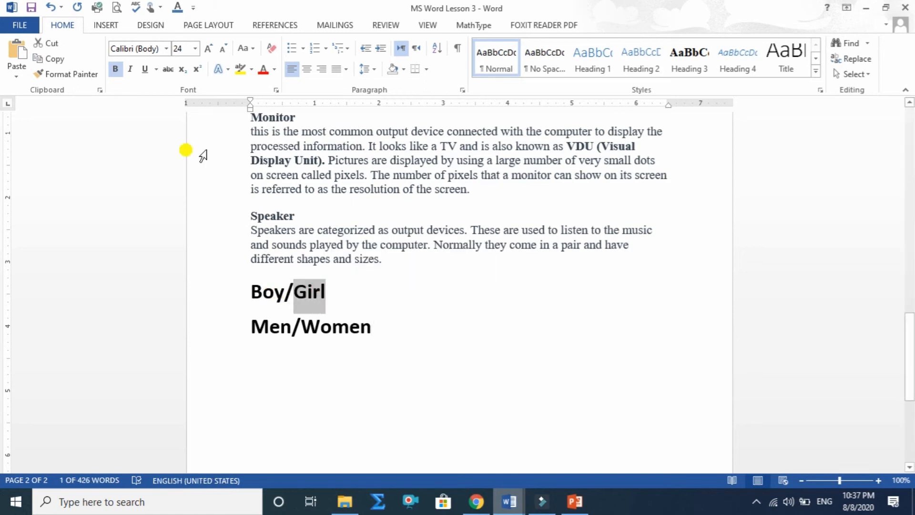
pyautogui.click(165, 72)
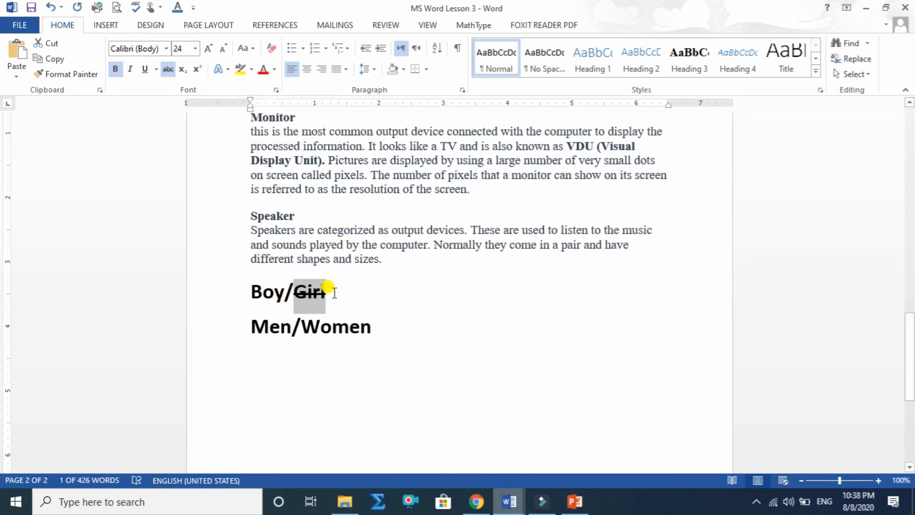
pyautogui.click(367, 302)
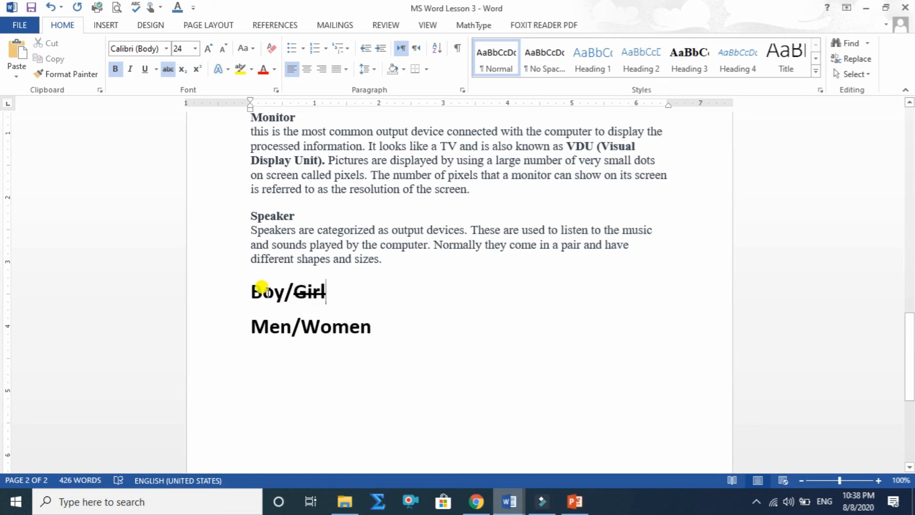
pyautogui.moveTo(241, 288); pyautogui.dragTo(337, 291)
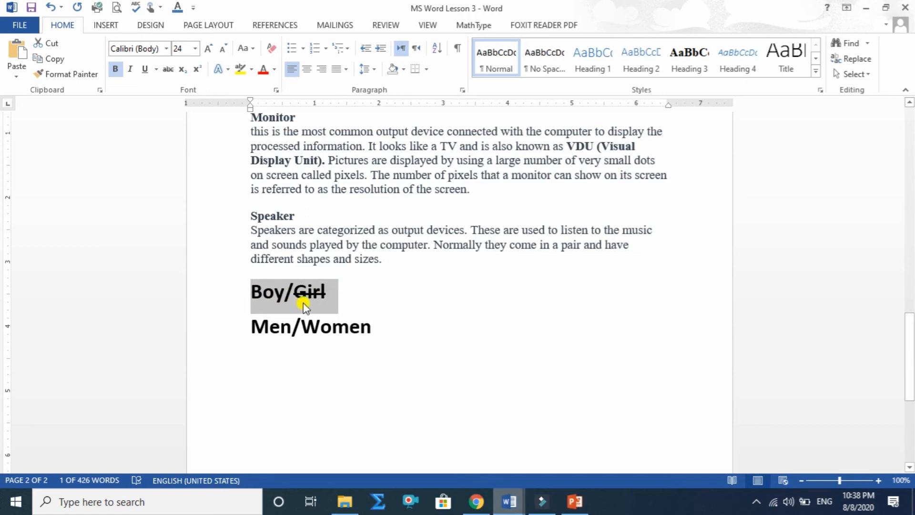
# - Apply strikethrough to the word "Women" in the "Men/Women" line
pyautogui.click(268, 342)
pyautogui.moveTo(252, 325); pyautogui.dragTo(302, 323)
pyautogui.click(384, 327)
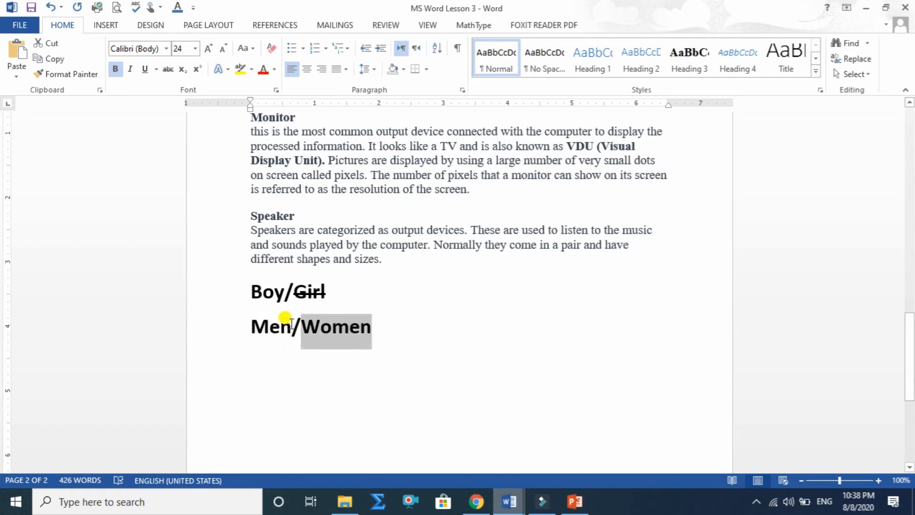
pyautogui.click(170, 71)
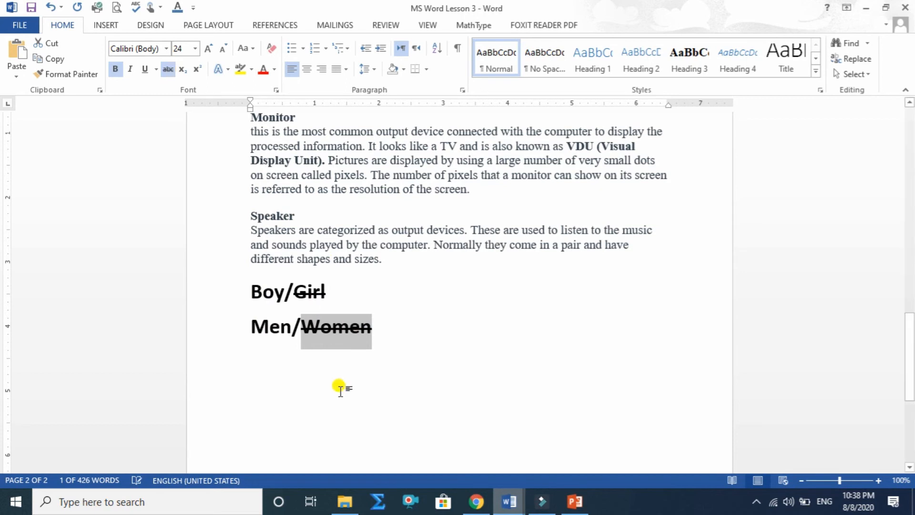
pyautogui.click(330, 326)
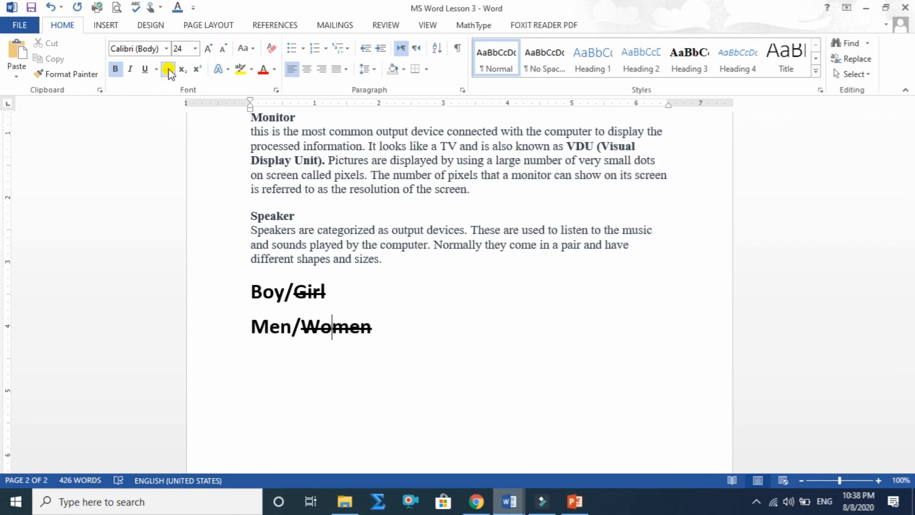
# - Add the line "CO2" below the "Men/Women" line and remove the strikethrough from it
pyautogui.click(382, 334)
pyautogui.press('Return')
pyautogui.write('CO@')
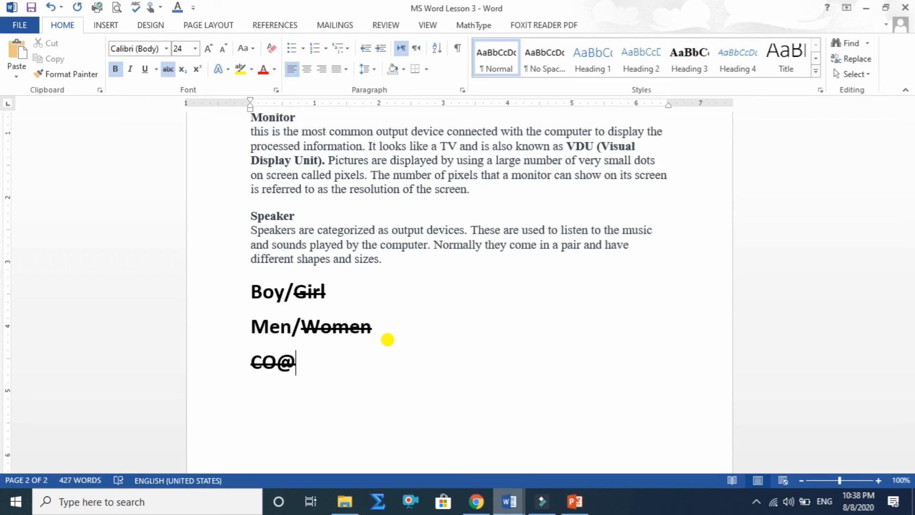
pyautogui.press('BackSpace')
pyautogui.write('2')
pyautogui.moveTo(288, 364); pyautogui.dragTo(249, 360)
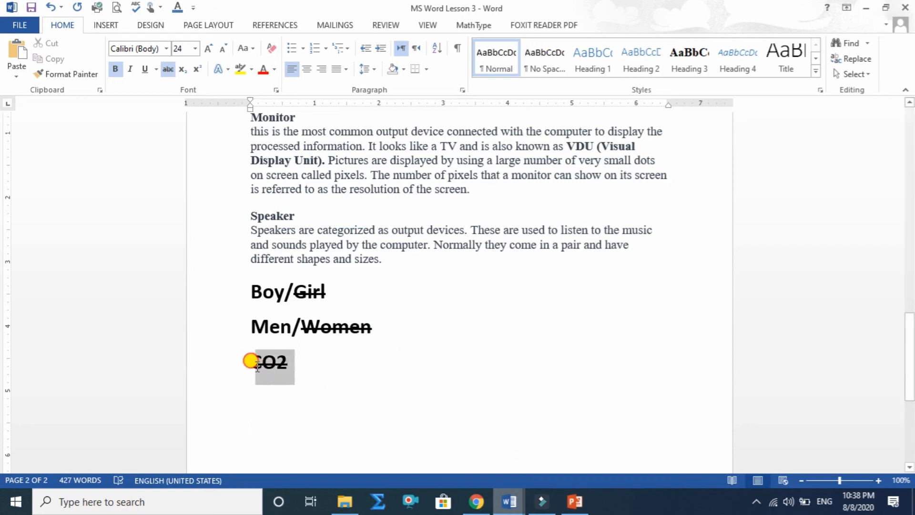
pyautogui.click(168, 72)
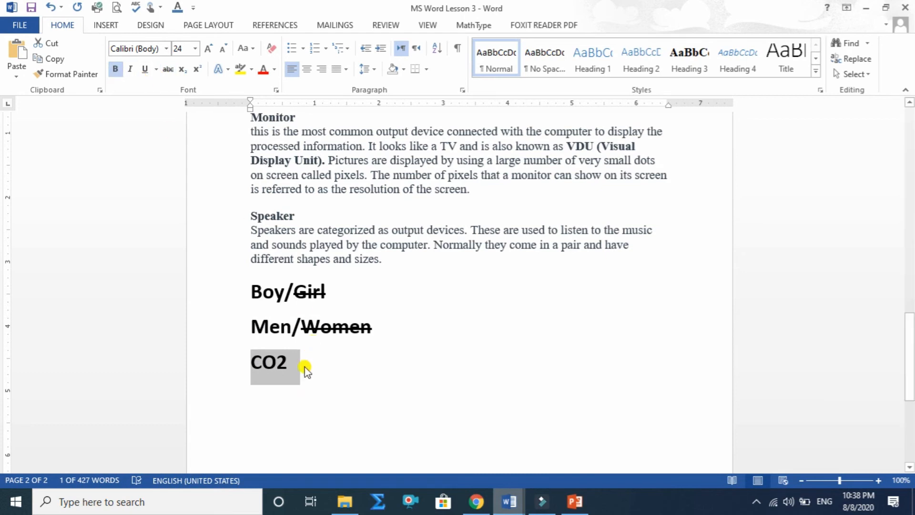
# - Make the 2 in the "CO2" line subscript
pyautogui.click(275, 387)
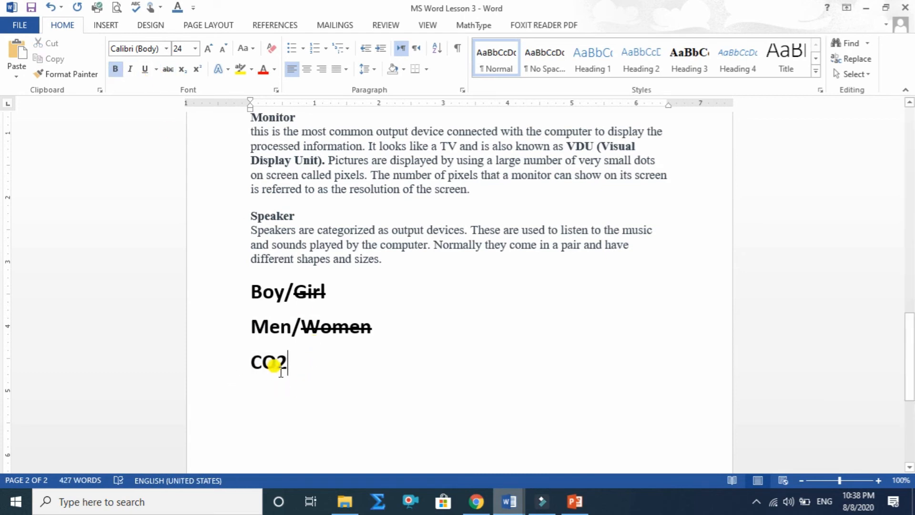
pyautogui.moveTo(286, 362); pyautogui.dragTo(273, 355)
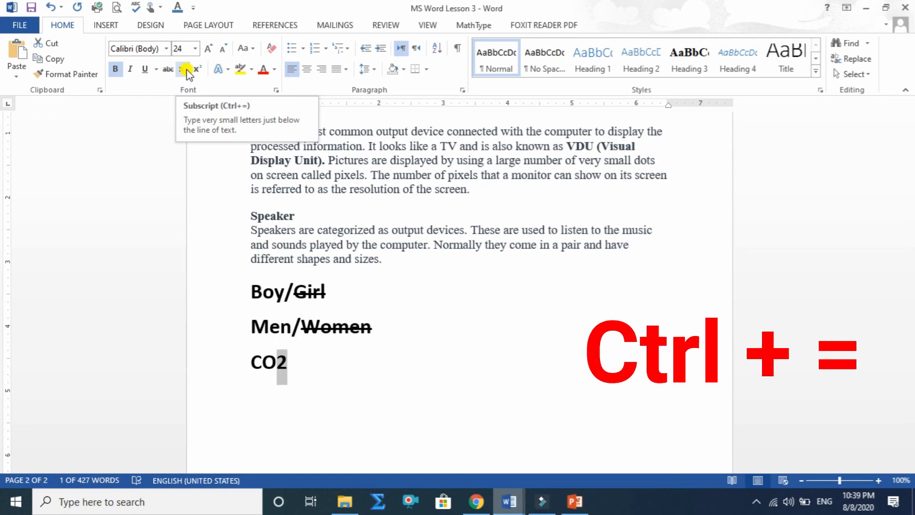
pyautogui.click(185, 71)
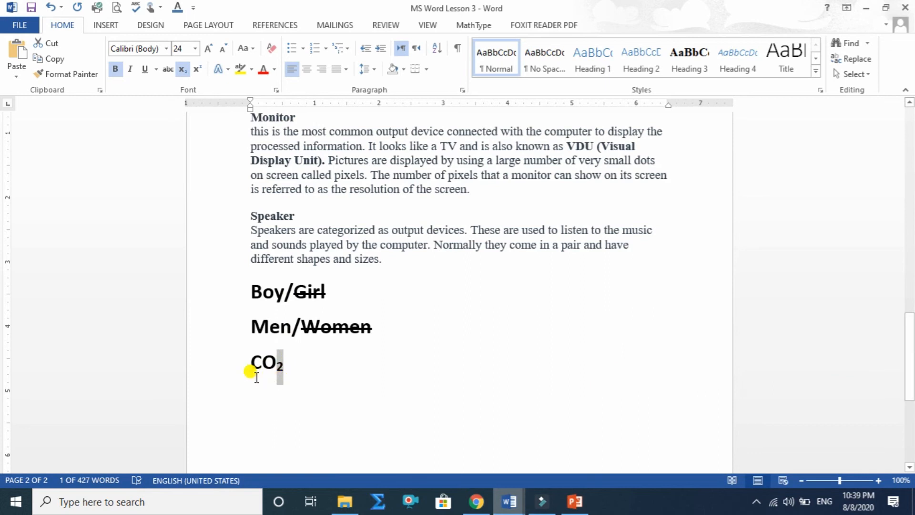
# - Add the line "H2O" between the "Men/Women" and CO2 lines and make its 2 subscript
pyautogui.moveTo(296, 377); pyautogui.dragTo(254, 358)
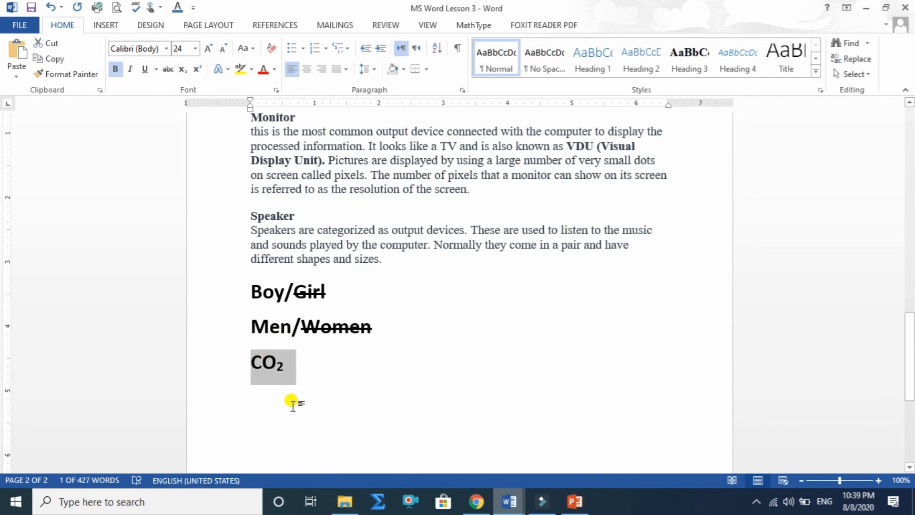
pyautogui.click(294, 375)
pyautogui.press('Return')
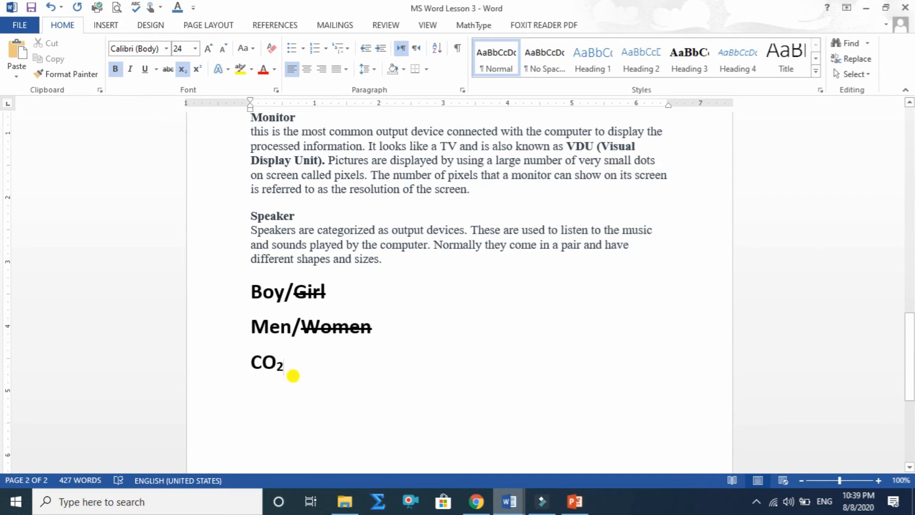
pyautogui.scroll(-5, 276, 372)
pyautogui.write('H')
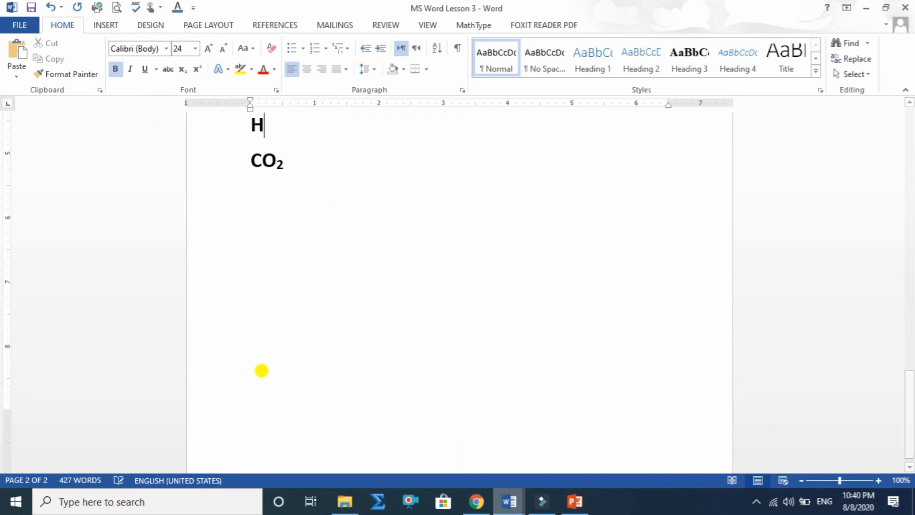
pyautogui.write('2O')
pyautogui.scroll(3, 276, 362)
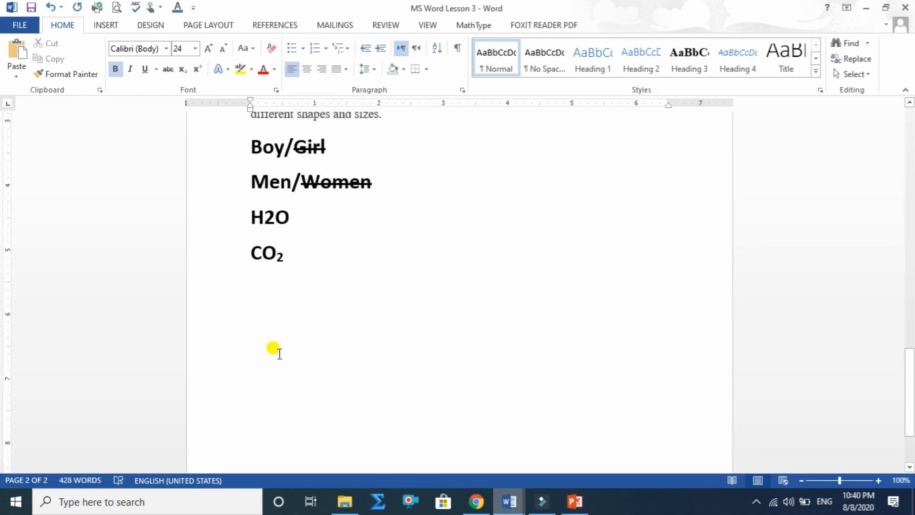
pyautogui.moveTo(266, 220); pyautogui.dragTo(276, 229)
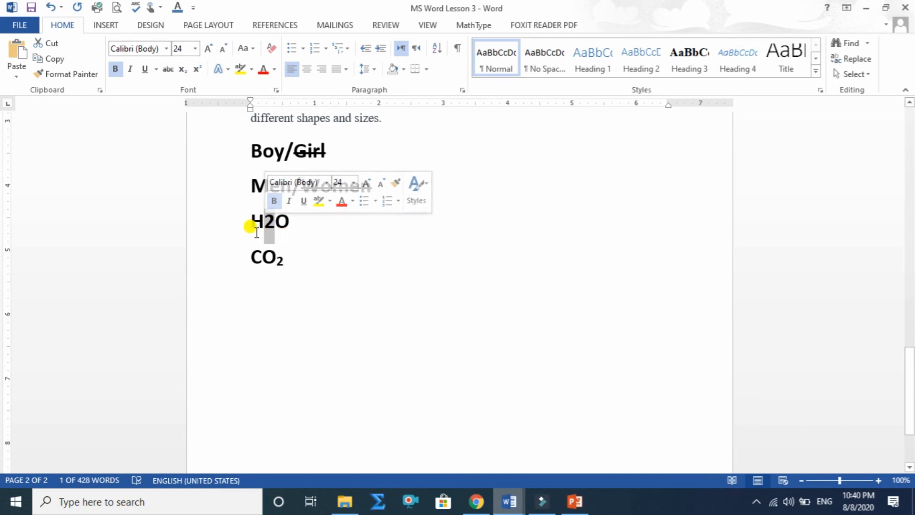
pyautogui.click(183, 72)
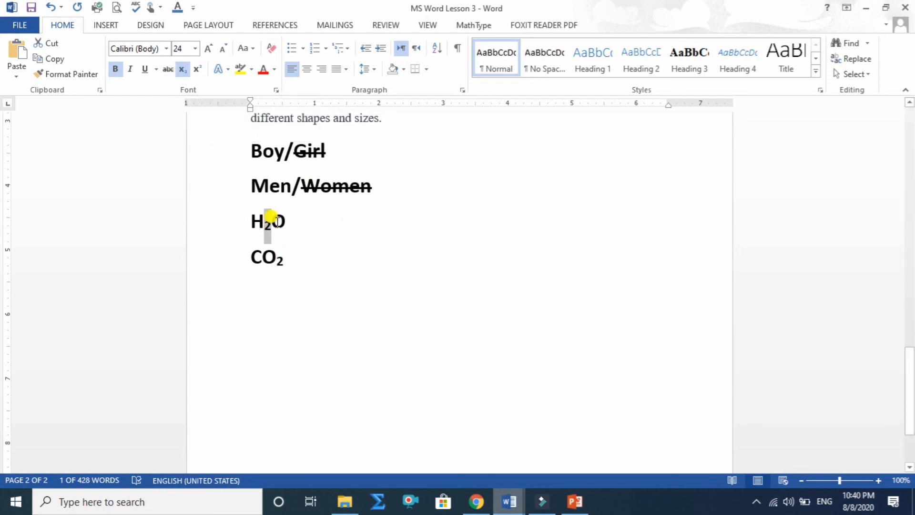
# - Add the line "23=8" below the CO2 line without subscript formatting and make the 3 superscript
pyautogui.click(287, 260)
pyautogui.press('Return')
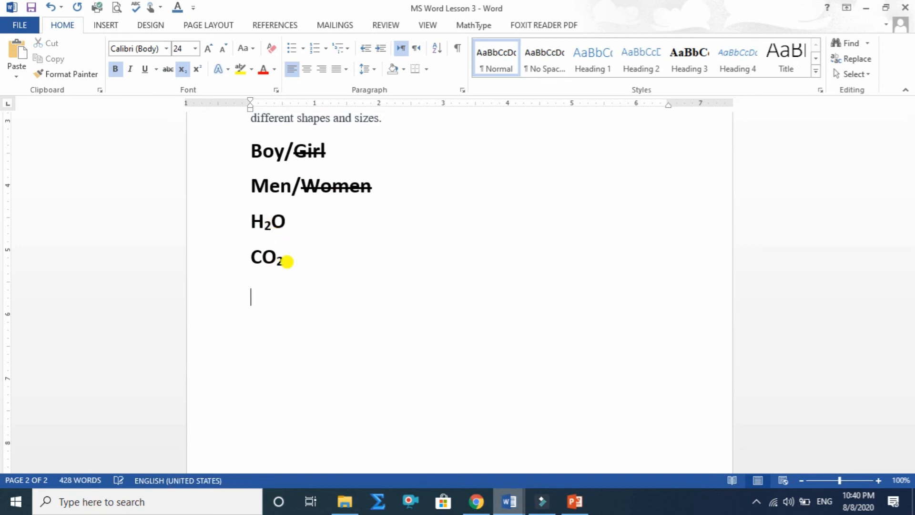
pyautogui.click(182, 70)
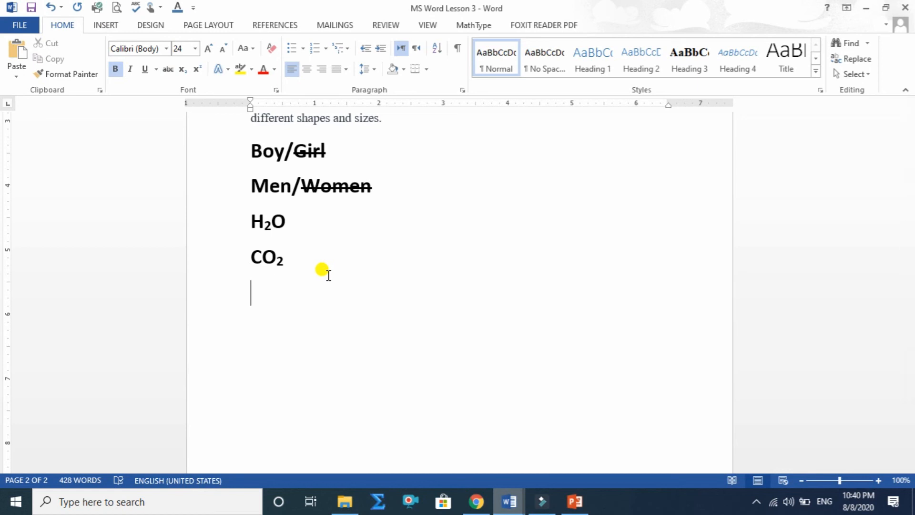
pyautogui.write('23=')
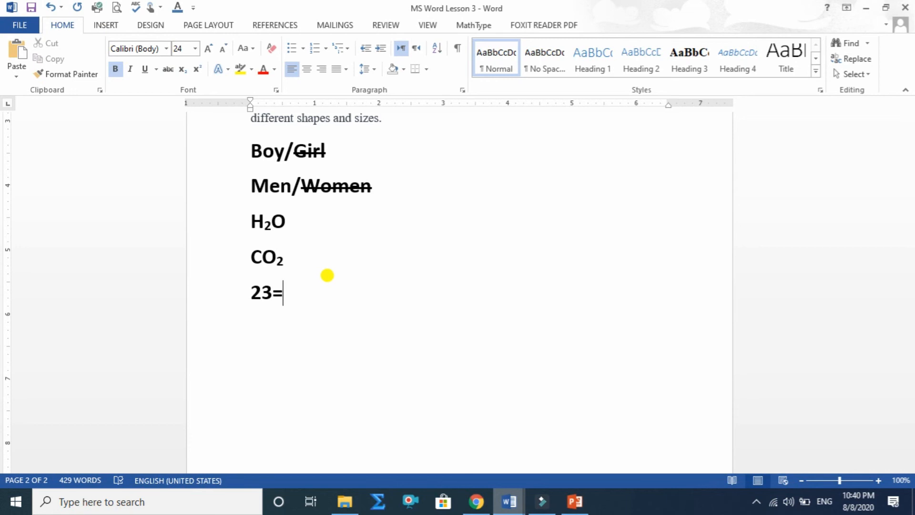
pyautogui.write('8')
pyautogui.moveTo(263, 292); pyautogui.dragTo(267, 292)
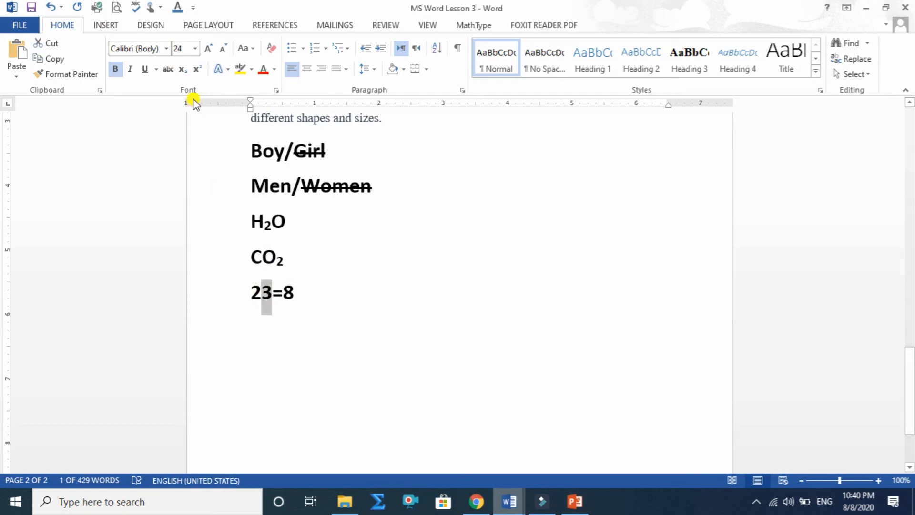
pyautogui.click(197, 70)
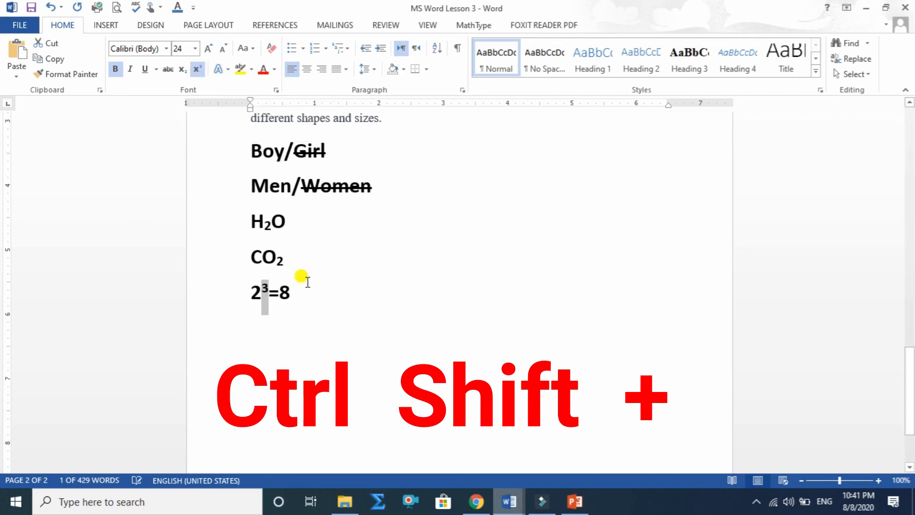
# - Add the line "X3" below the equation with the result 8 and make its 3 superscript
pyautogui.click(289, 293)
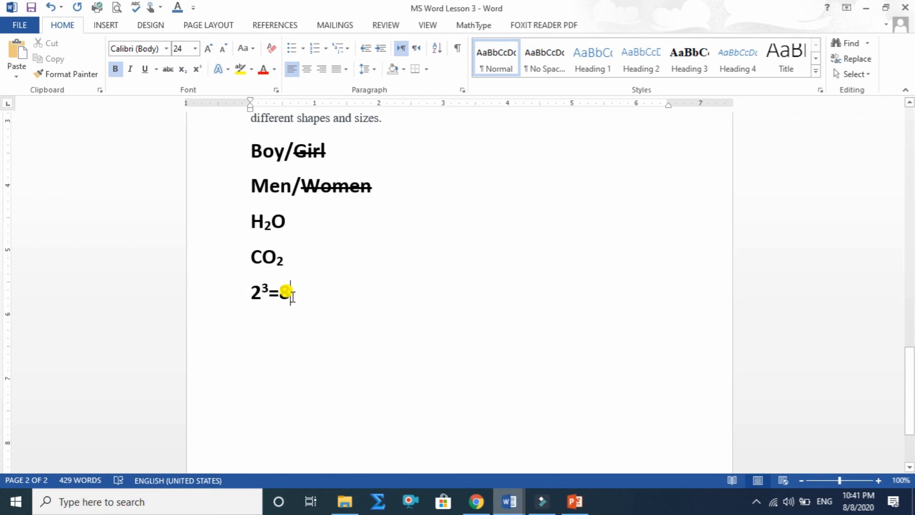
pyautogui.press('Return')
pyautogui.write('X3')
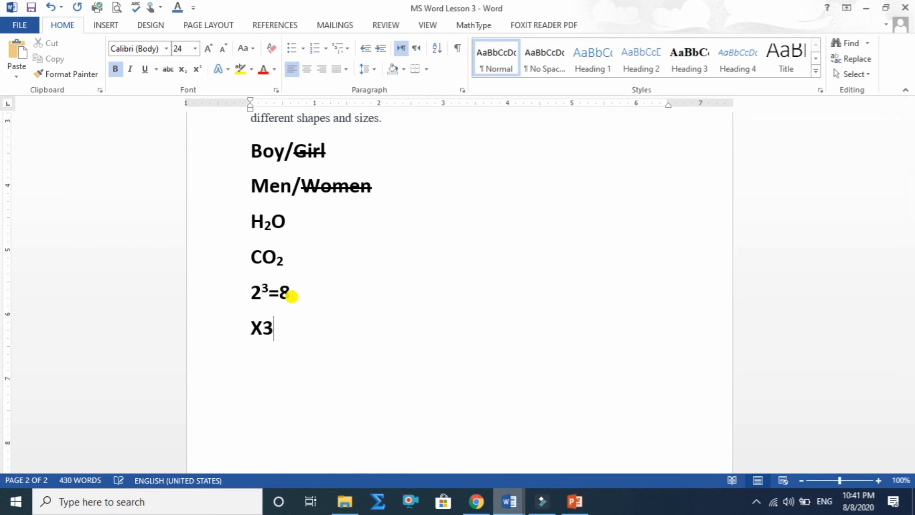
pyautogui.click(289, 370)
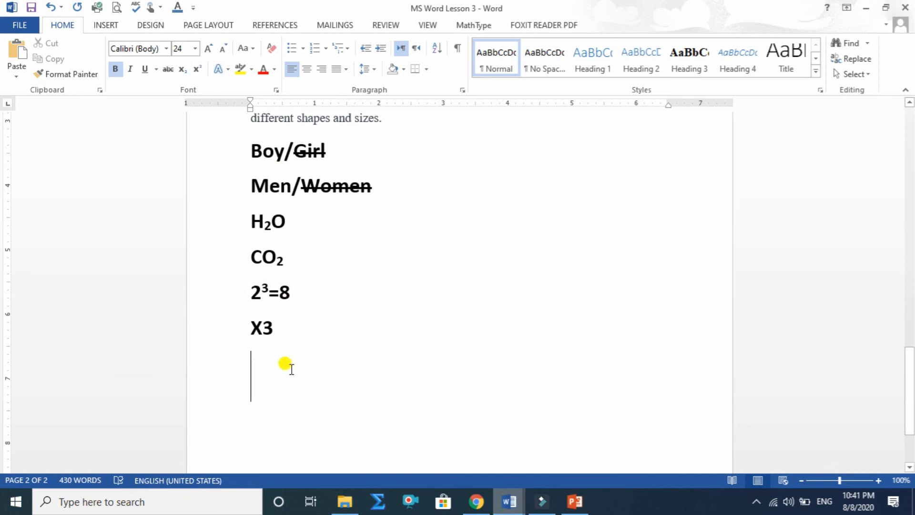
pyautogui.click(273, 329)
pyautogui.moveTo(273, 329); pyautogui.dragTo(262, 324)
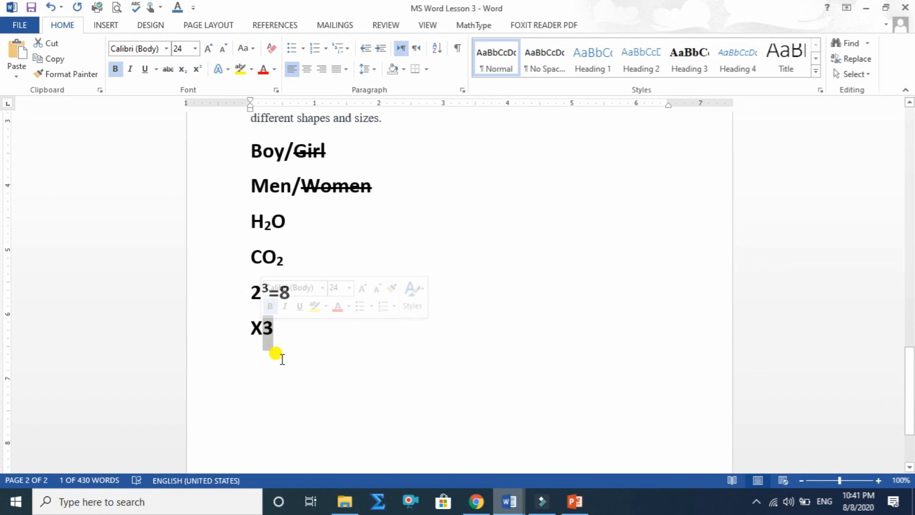
pyautogui.click(197, 72)
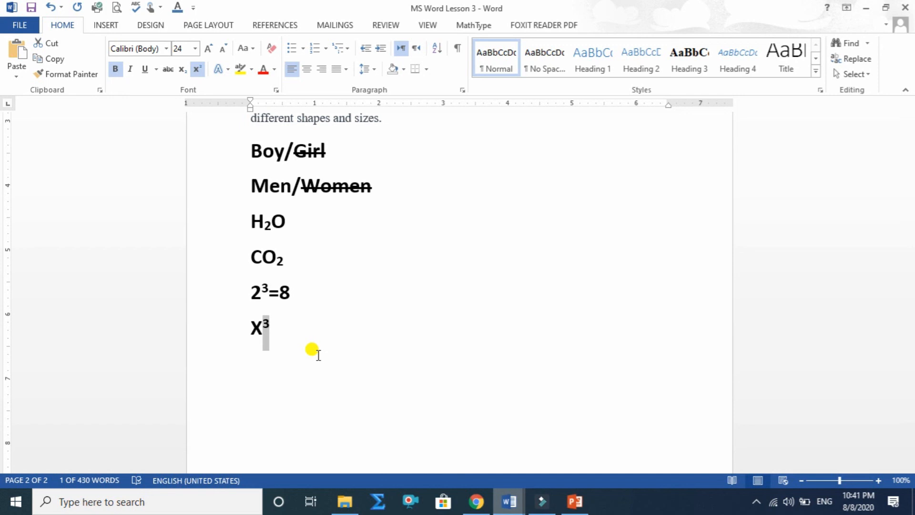
# - Set the font size of the "Output Devices" heading to 120
pyautogui.scroll(15, 360, 350)
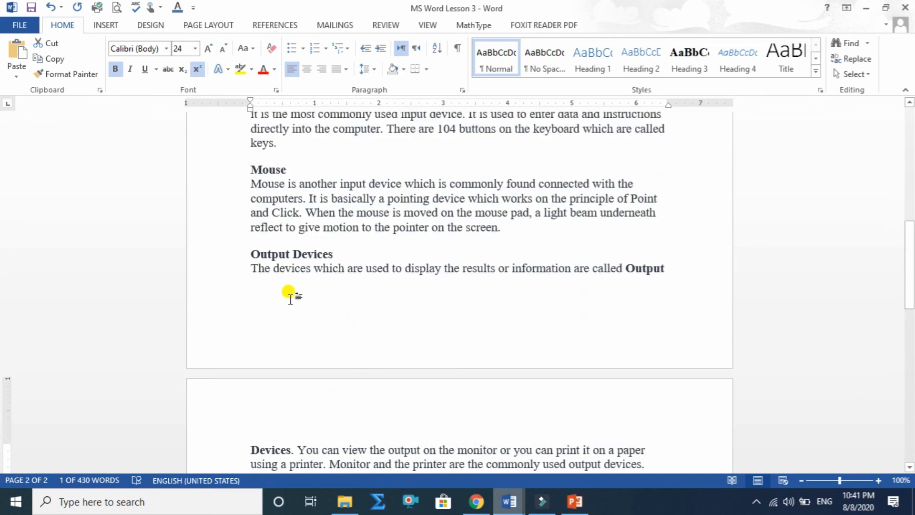
pyautogui.moveTo(250, 253); pyautogui.dragTo(319, 254)
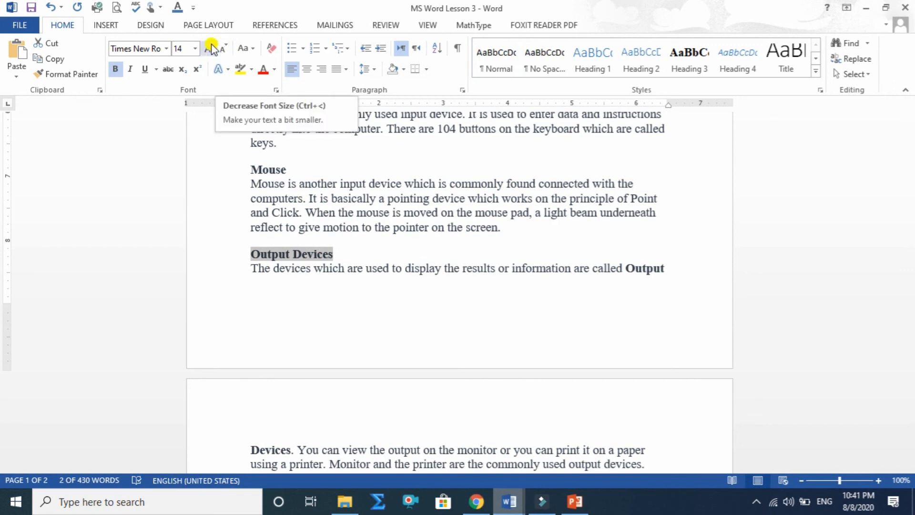
pyautogui.click(195, 49)
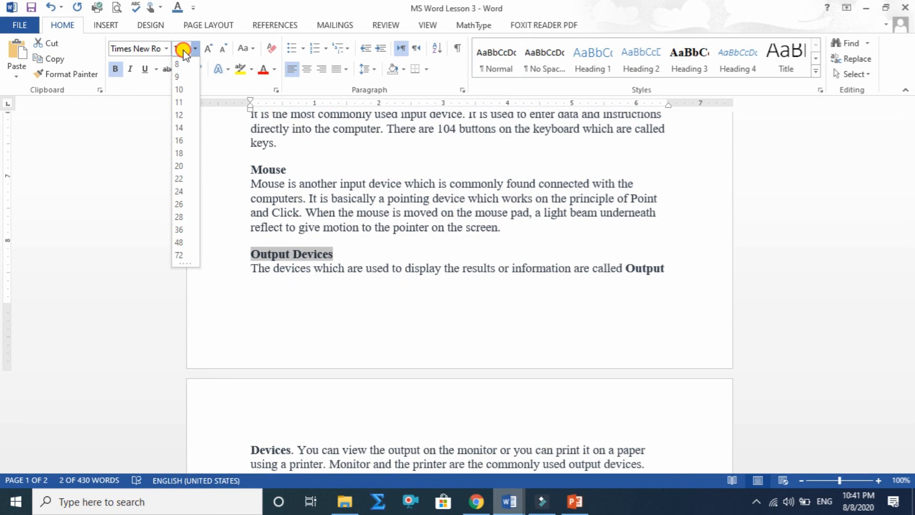
pyautogui.write('12')
pyautogui.write('0')
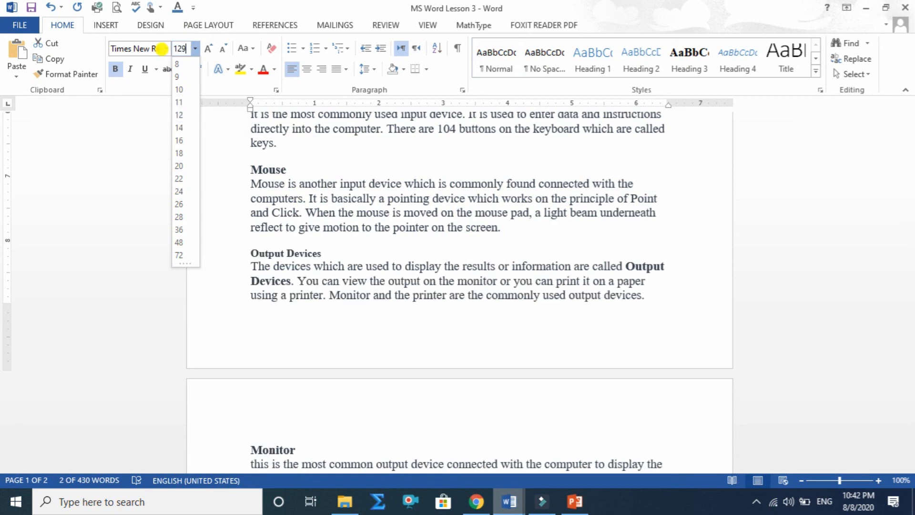
pyautogui.press('Return')
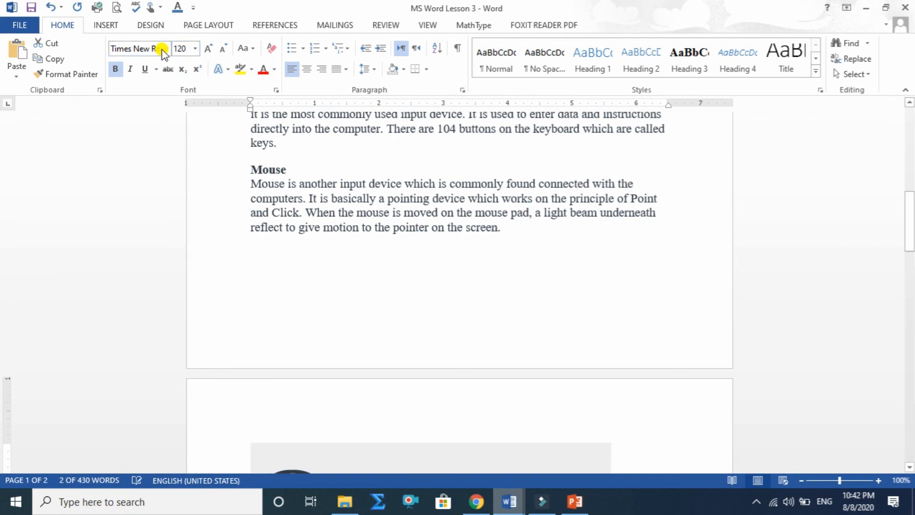
pyautogui.scroll(-4, 367, 319)
pyautogui.scroll(-4, 352, 367)
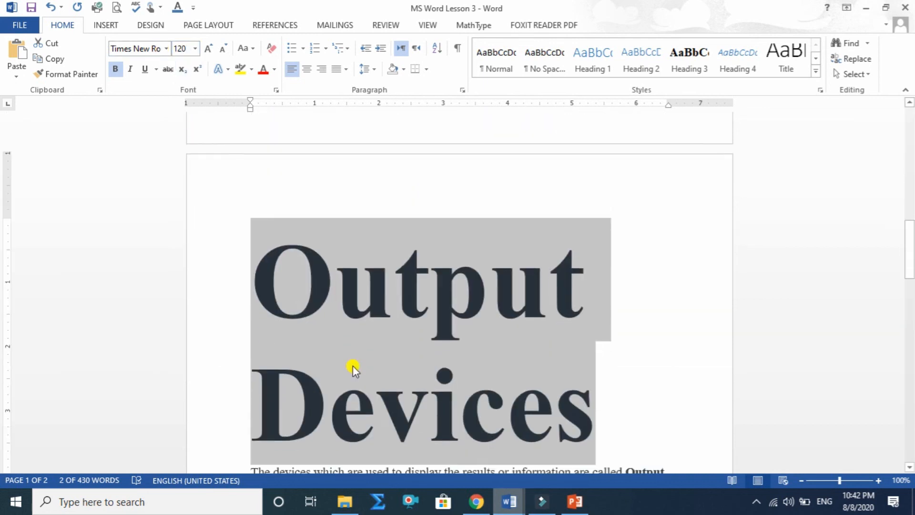
# - Set the font size of the "Output Devices" heading to 40
pyautogui.click(184, 48)
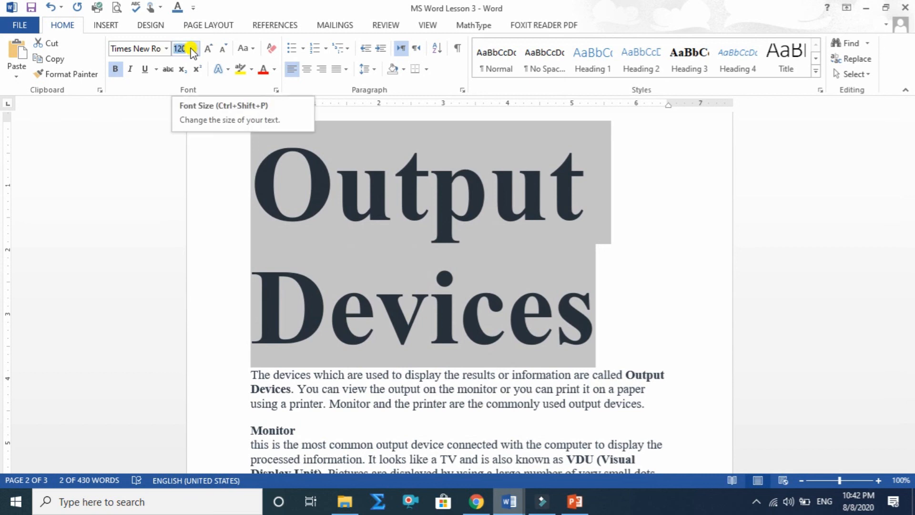
pyautogui.write('40')
pyautogui.press('Return')
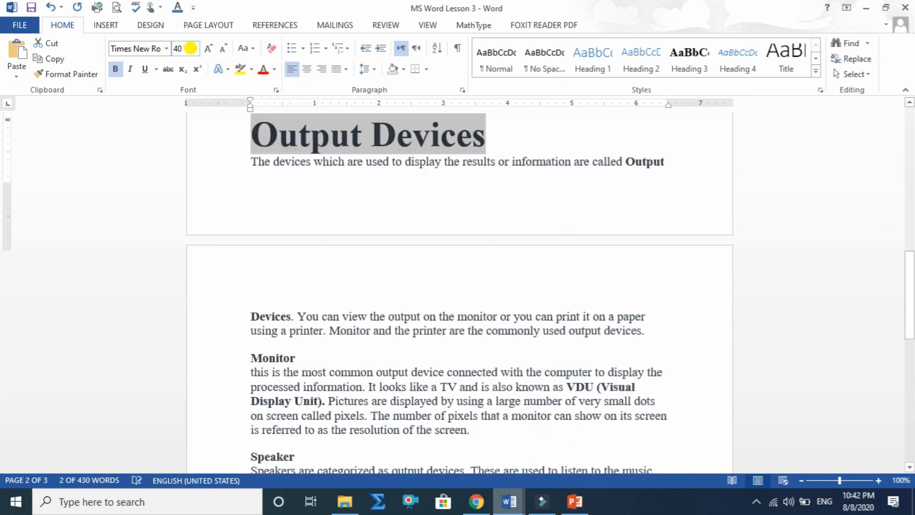
pyautogui.scroll(2, 364, 147)
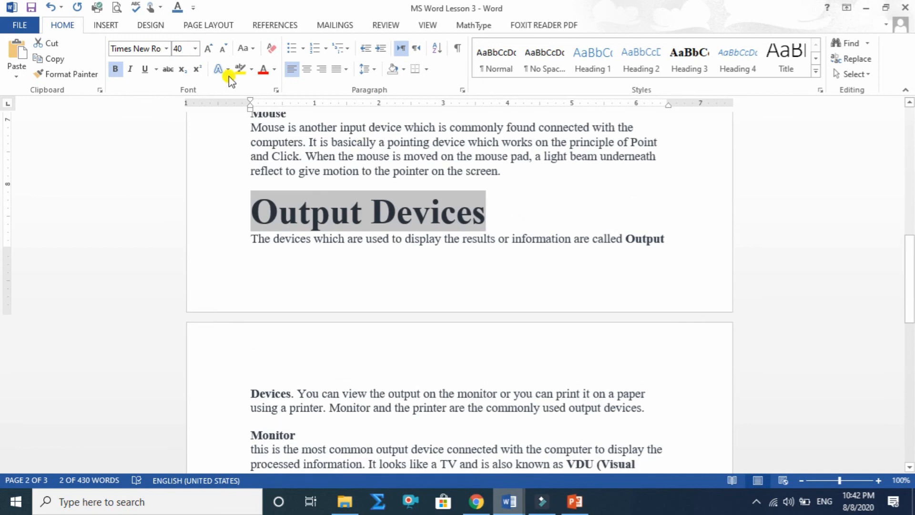
# - Change the typeface of the "Output Devices" heading to a Bahnschrift Semi variant
pyautogui.click(165, 48)
pyautogui.scroll(-7, 167, 279)
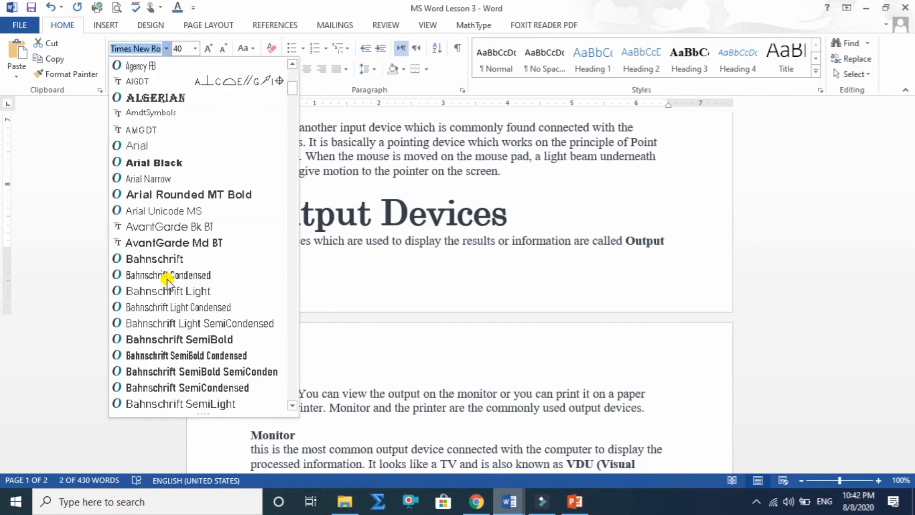
pyautogui.click(167, 291)
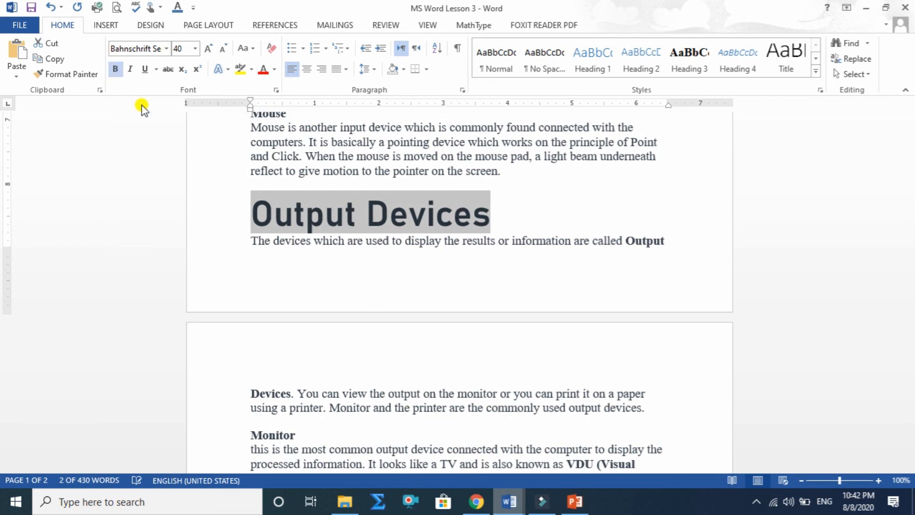
# - Try italic, underline and strikethrough on the "Output Devices" heading, and leave it without these effects or bold
pyautogui.click(130, 70)
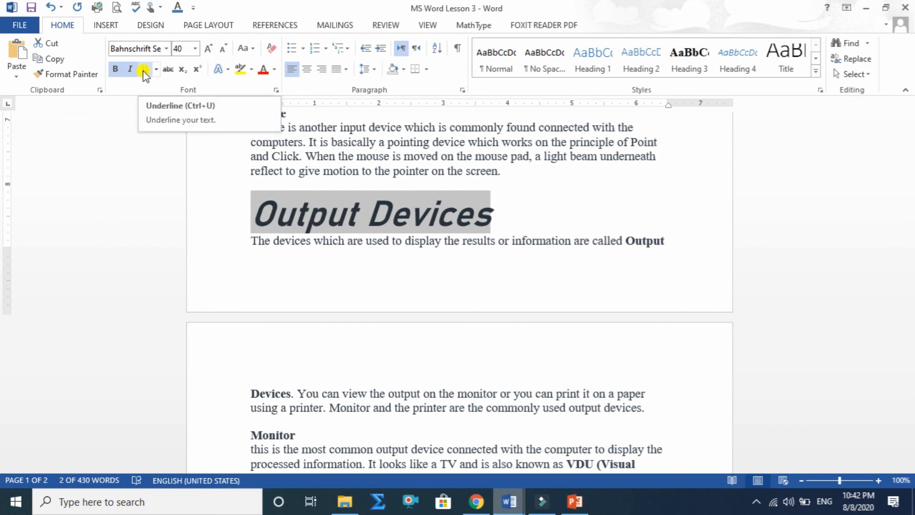
pyautogui.click(143, 71)
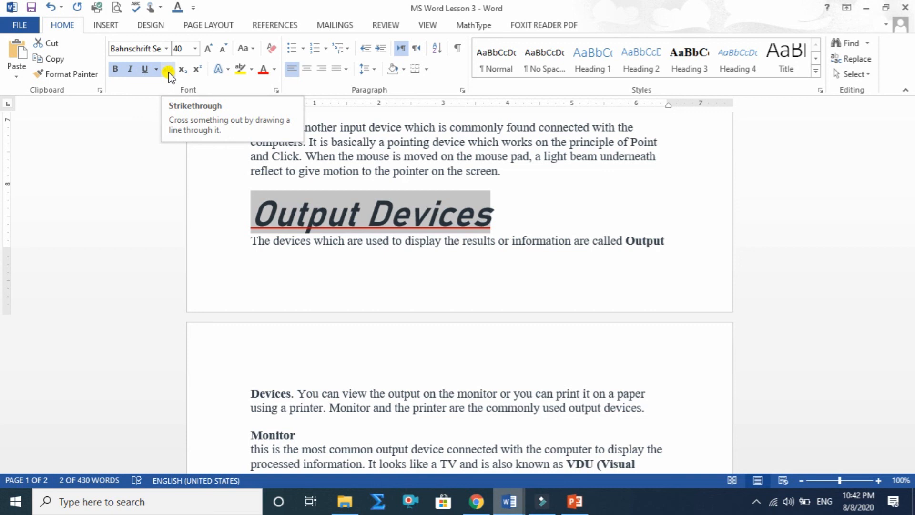
pyautogui.click(168, 72)
pyautogui.click(168, 71)
pyautogui.click(145, 71)
pyautogui.click(130, 71)
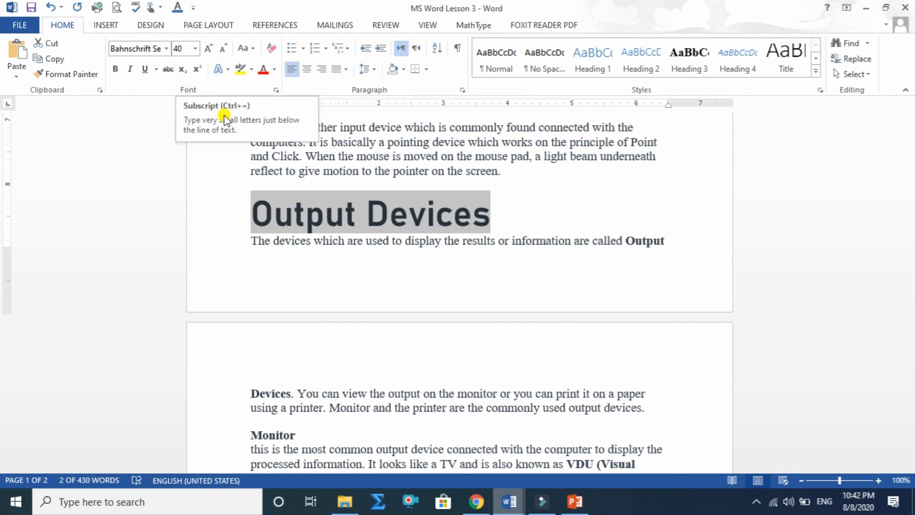
# - Review the subscript example in the H2O line and the superscript example in the 2³=8 line
pyautogui.scroll(-10, 267, 219)
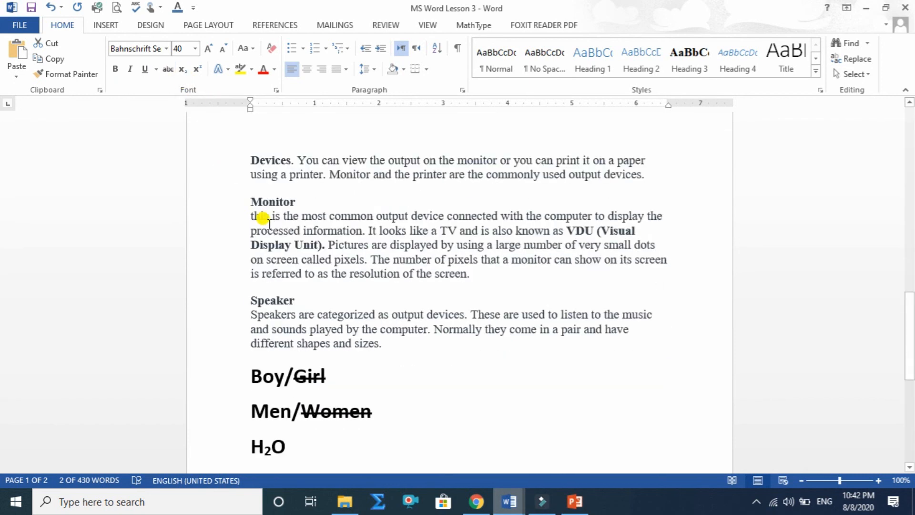
pyautogui.moveTo(287, 270); pyautogui.dragTo(243, 257)
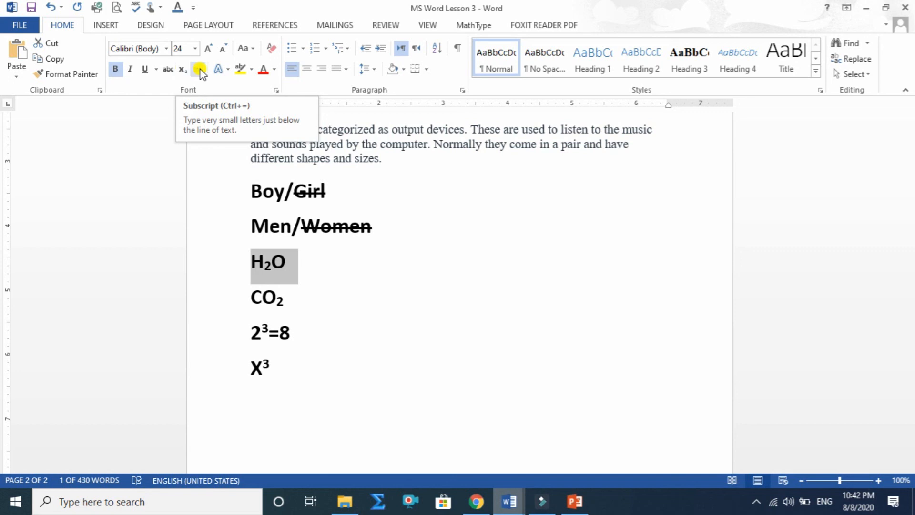
pyautogui.moveTo(247, 323); pyautogui.dragTo(263, 324)
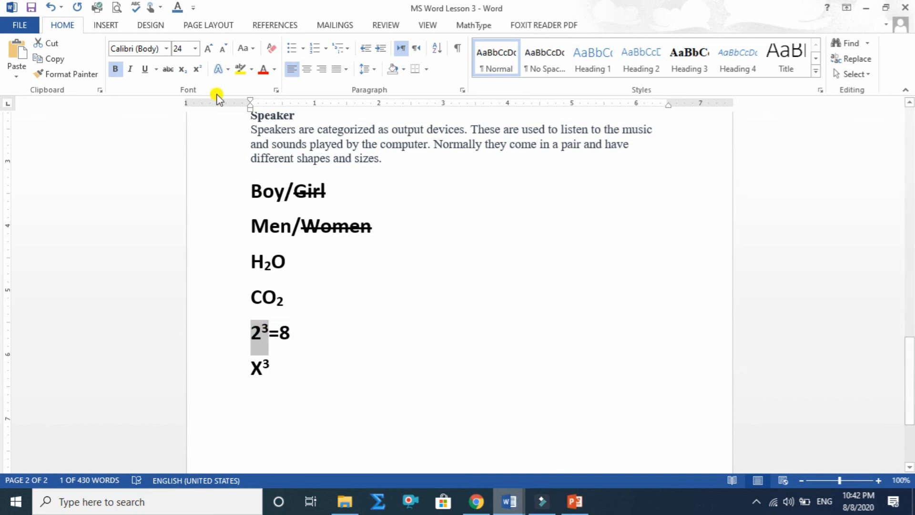